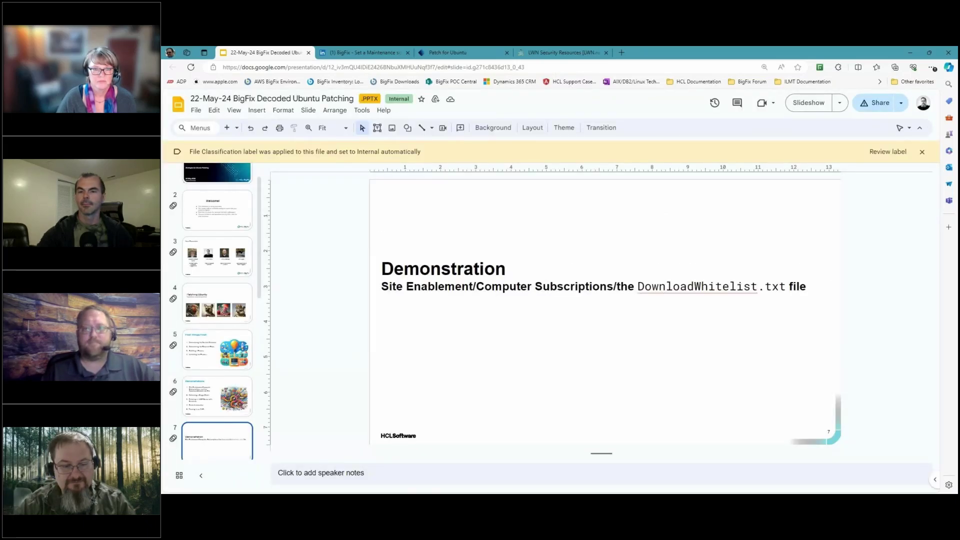
# Switch from Google Slides to the VirtualBox window running BigFix Console
pyautogui.hotkey('alt', 'Tab')
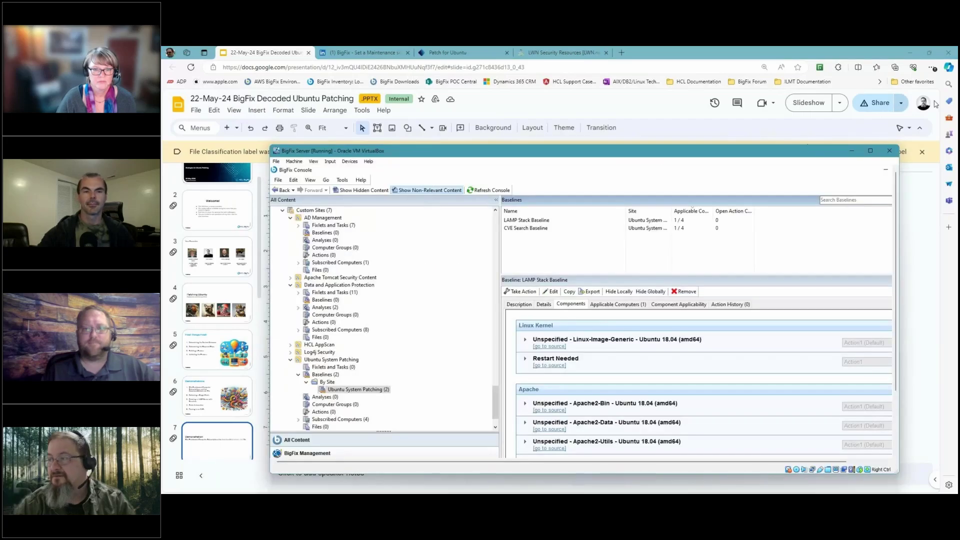
# Maximize the BigFix Console VM window and enter the BigFix Management domain
pyautogui.click(870, 153)
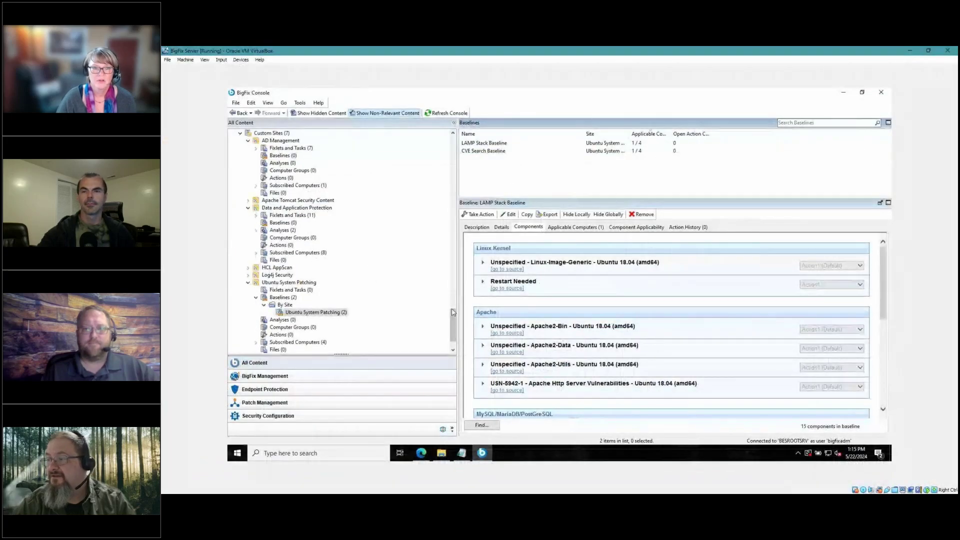
pyautogui.moveTo(453, 331); pyautogui.dragTo(454, 131)
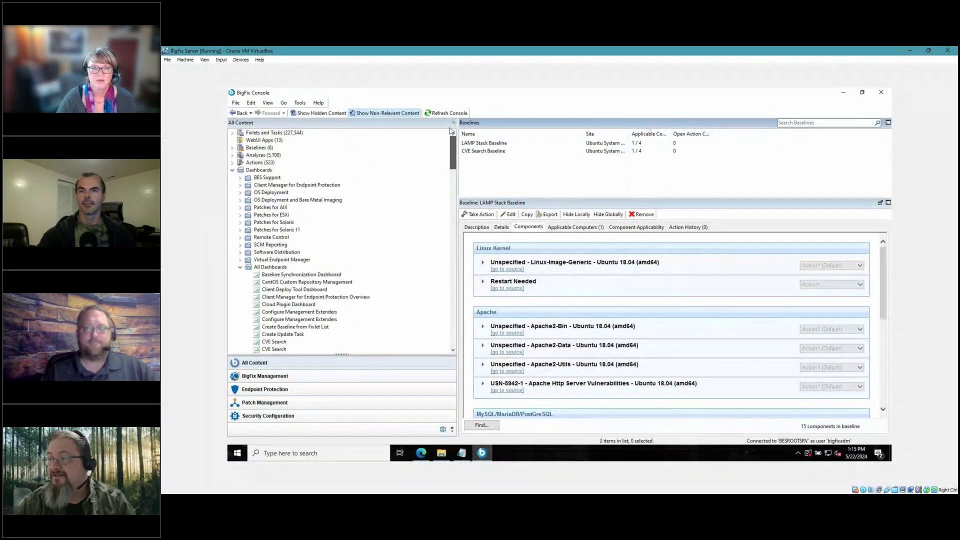
pyautogui.click(312, 377)
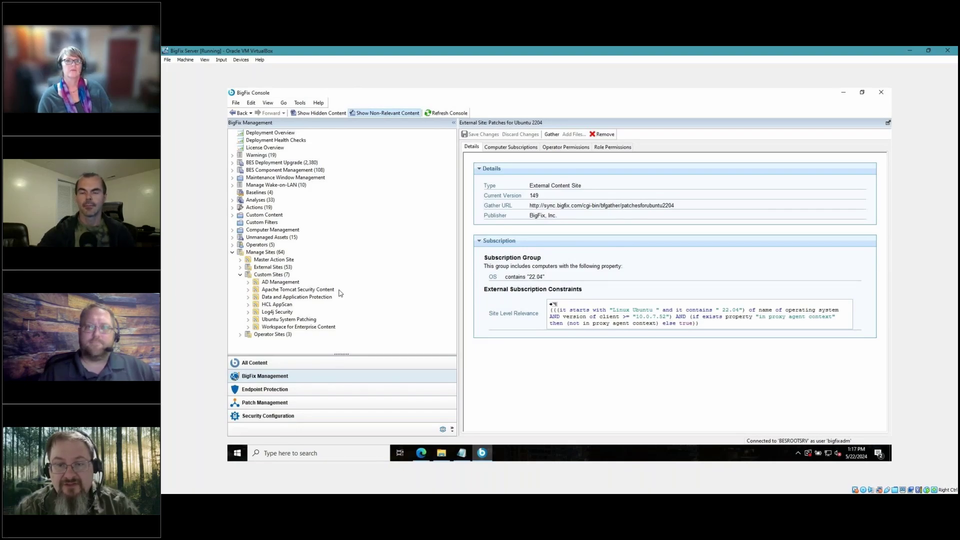
# Open License Overview from the BigFix Management tree to view BES Platform entitlements
pyautogui.click(339, 292)
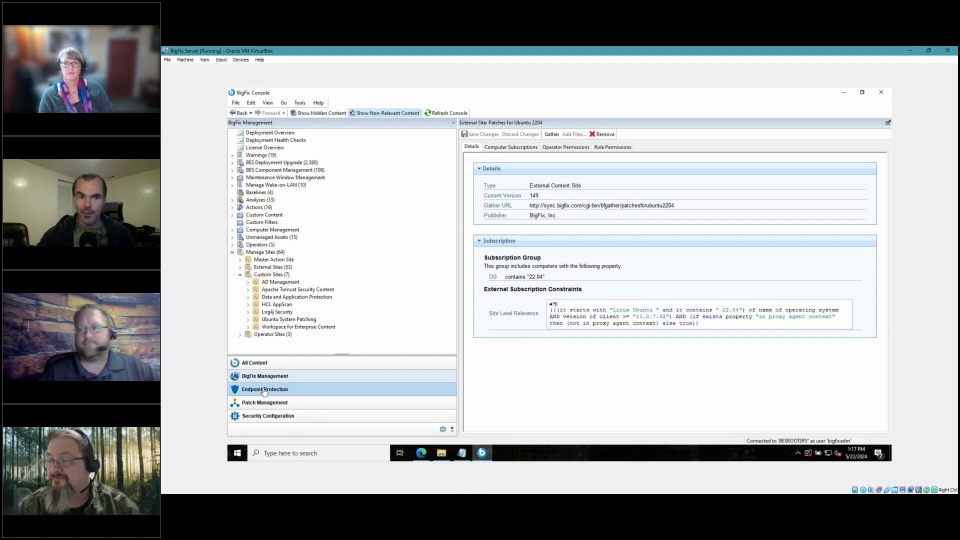
pyautogui.click(274, 376)
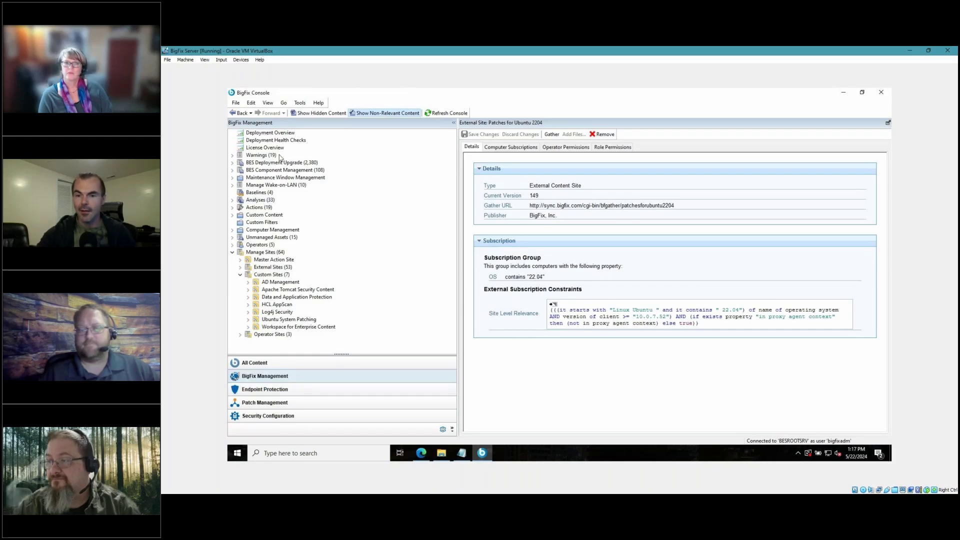
pyautogui.click(264, 148)
pyautogui.click(279, 149)
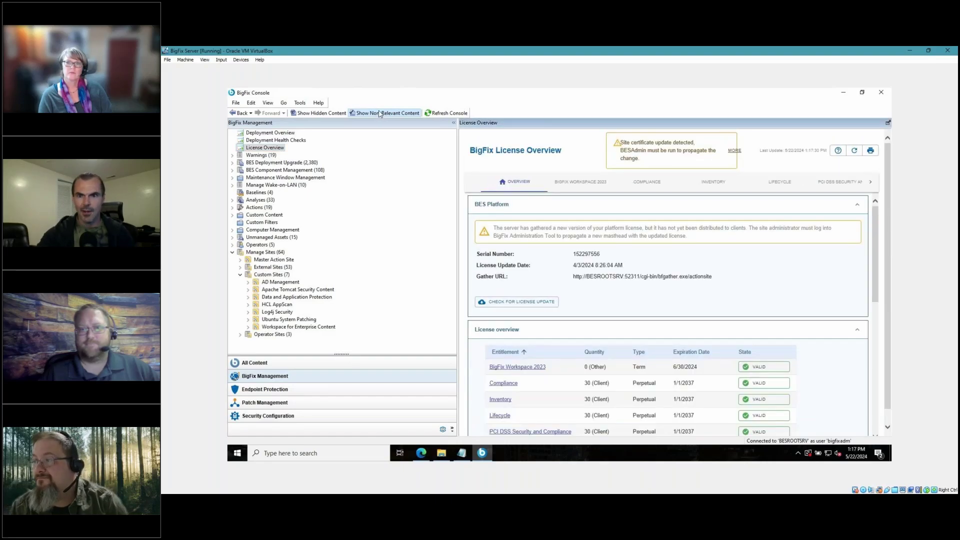
# Turn off Show Non-Relevant Content so BES Deployment Upgrade drops to 50
pyautogui.click(389, 113)
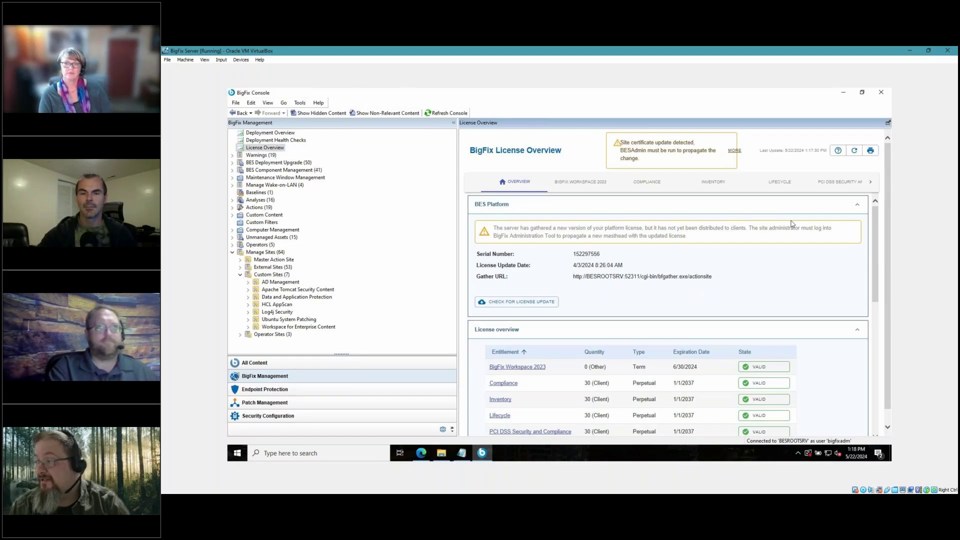
# Show the License Overview Lifecycle list with per-site subscribed computer counts
pyautogui.click(780, 183)
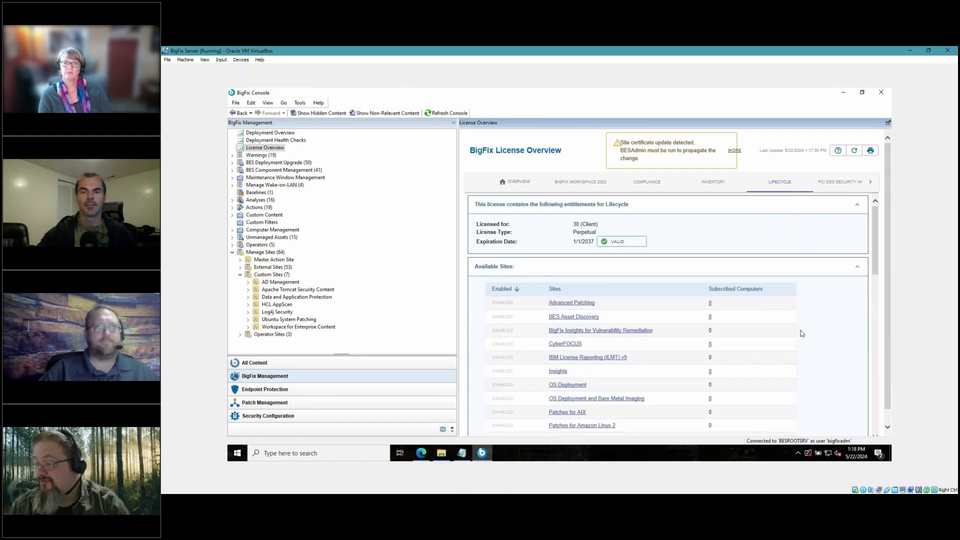
pyautogui.scroll(-2, 801, 333)
pyautogui.scroll(-3, 802, 333)
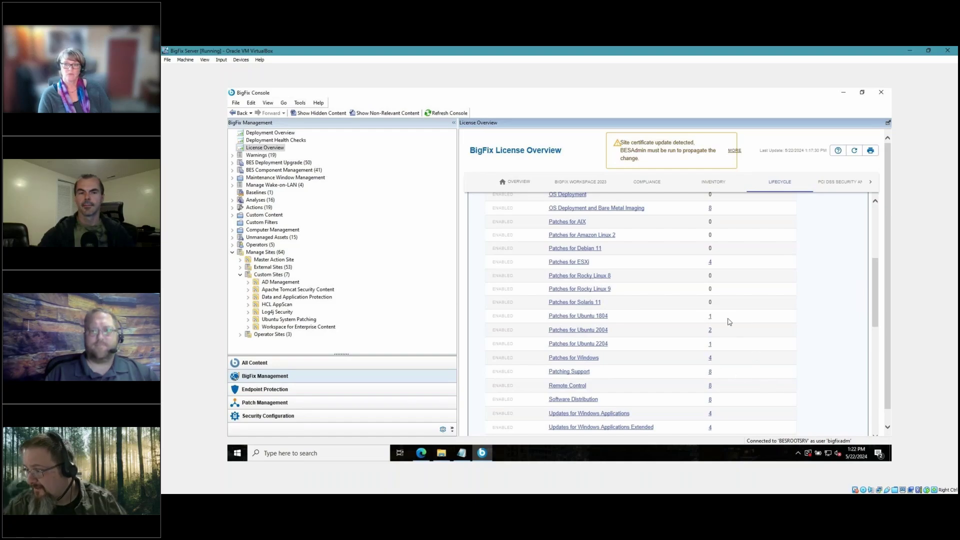
pyautogui.click(709, 318)
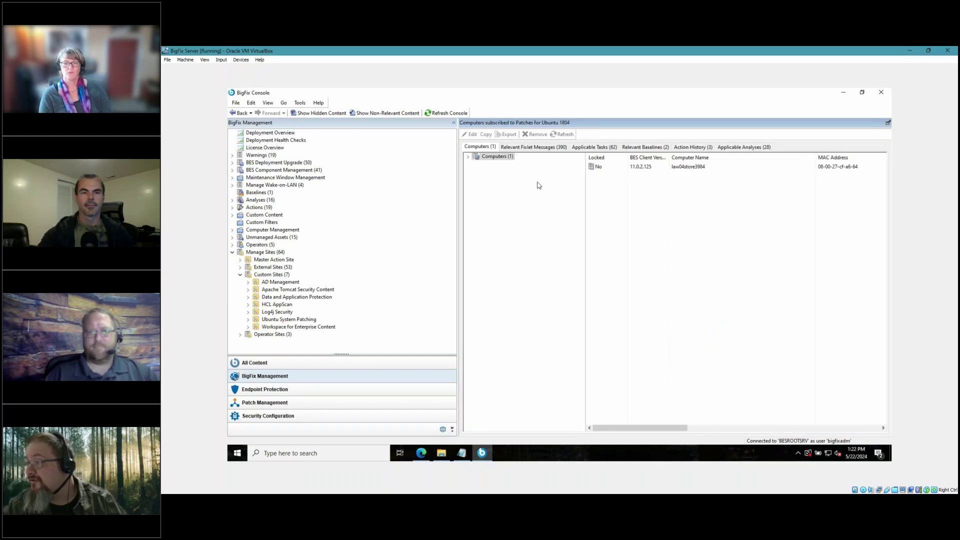
pyautogui.click(238, 113)
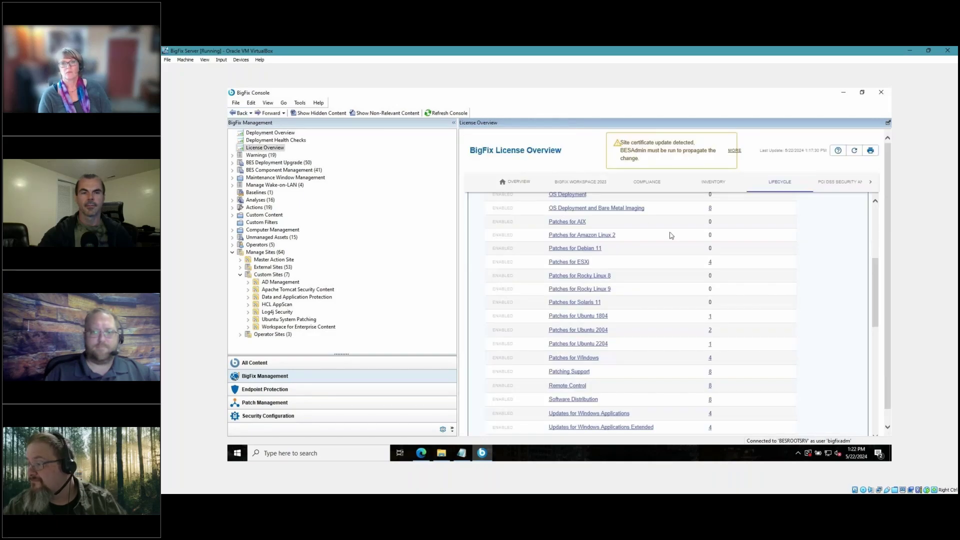
# Open the Patches for Ubuntu 1804 site details from the License Overview
pyautogui.click(590, 316)
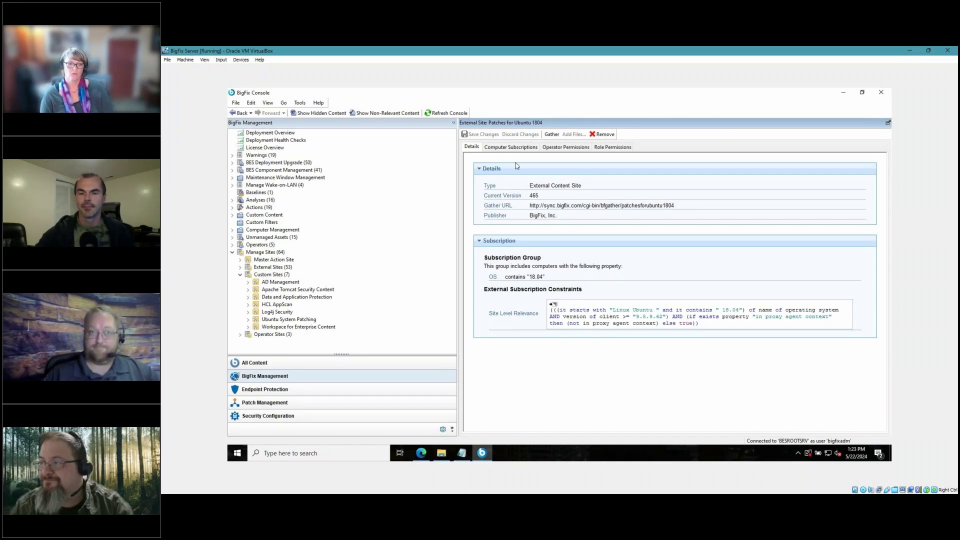
# Inspect the 'OS contains 18.04' rule on the site's Computer Subscriptions tab
pyautogui.click(510, 147)
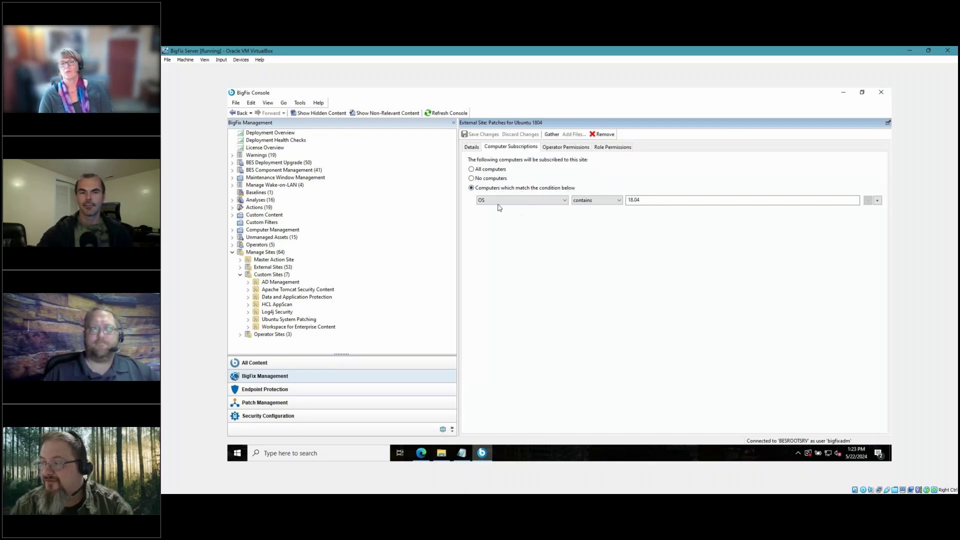
pyautogui.doubleClick(634, 200)
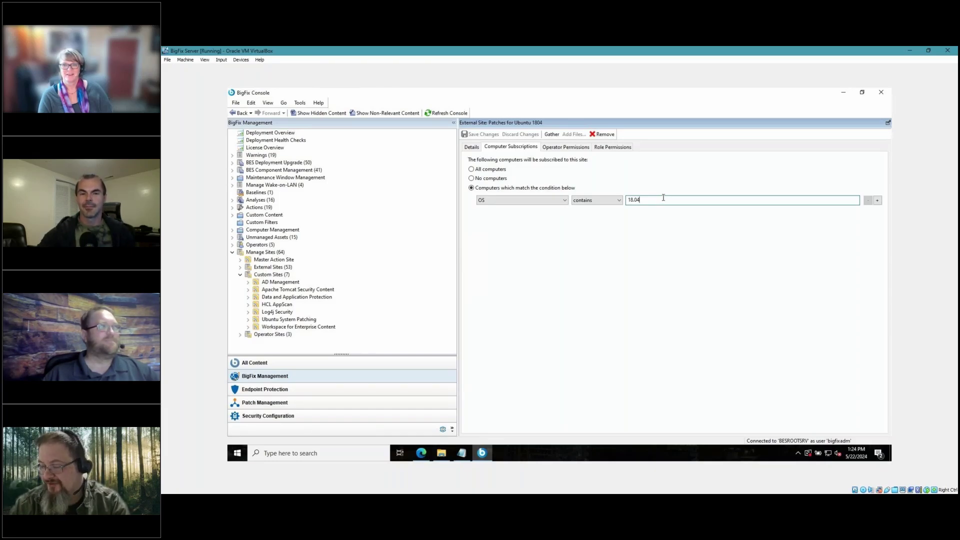
pyautogui.doubleClick(634, 200)
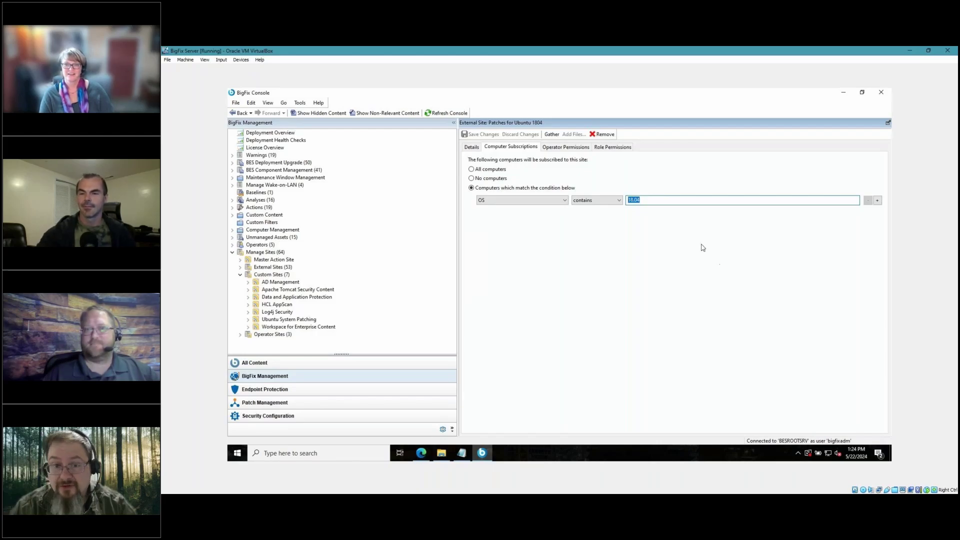
pyautogui.click(656, 199)
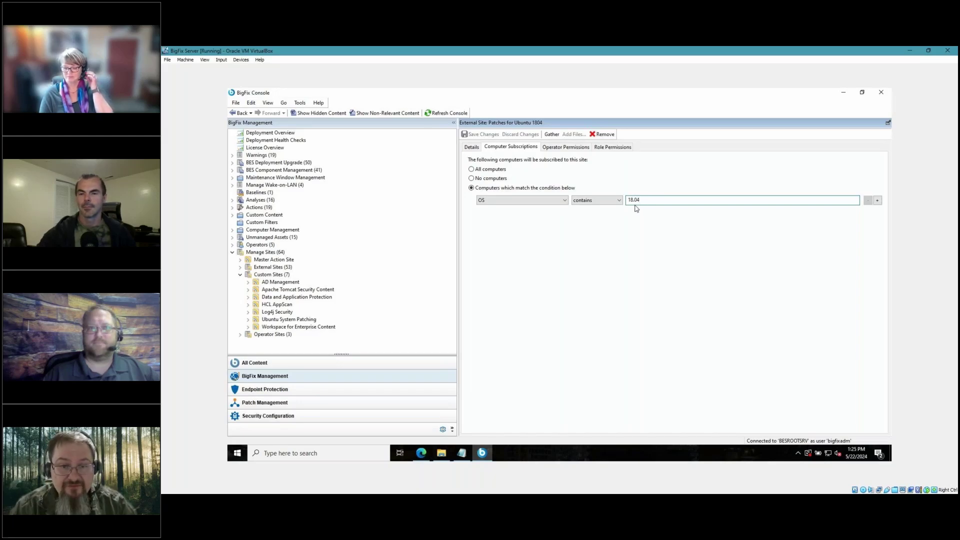
pyautogui.doubleClick(648, 199)
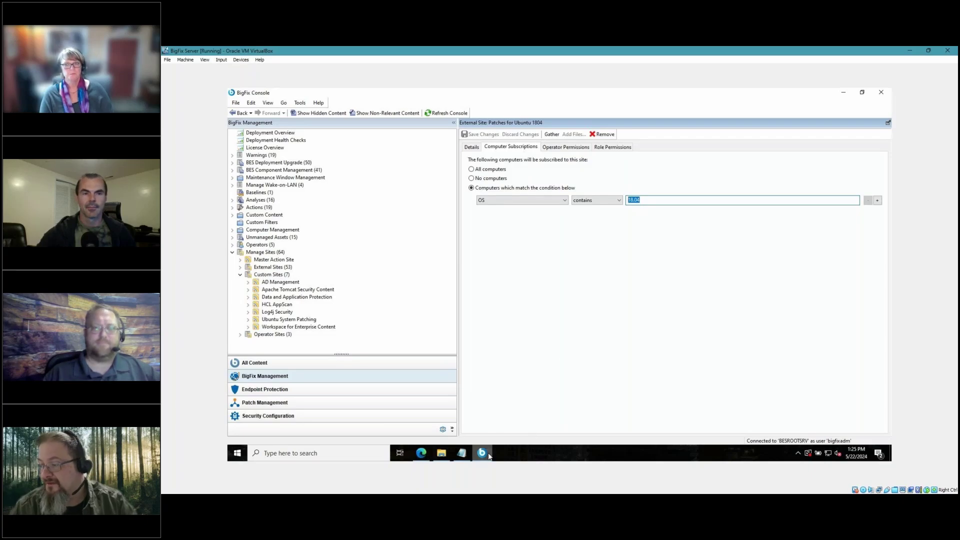
pyautogui.moveTo(461, 453)
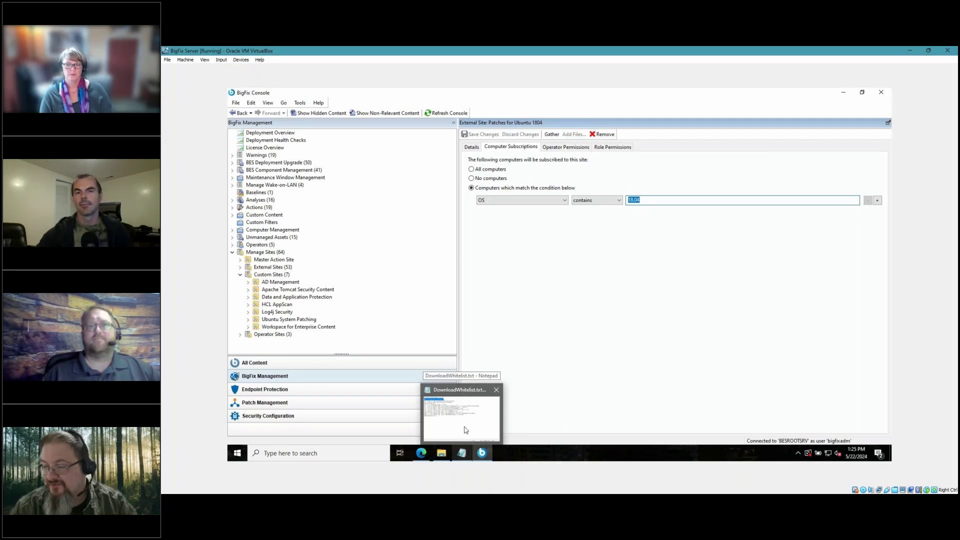
pyautogui.click(463, 431)
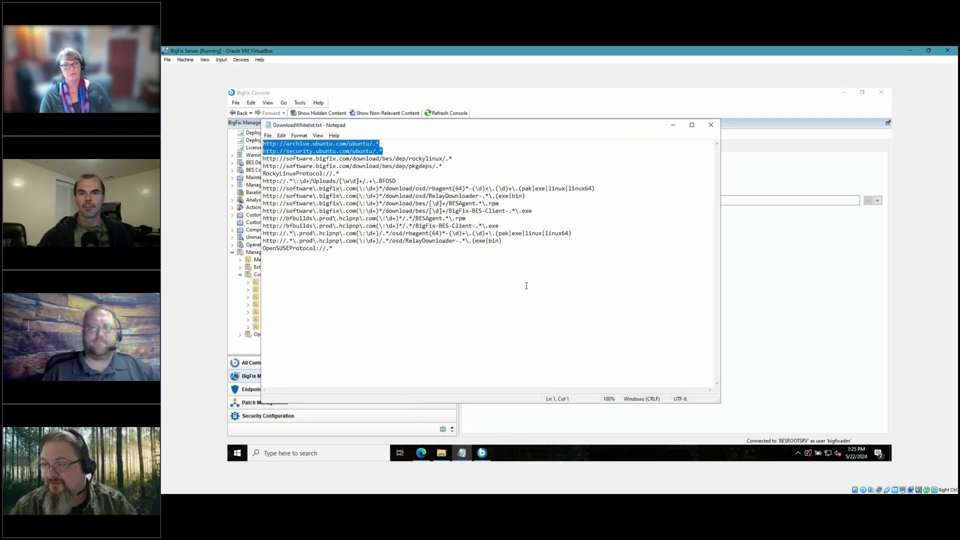
pyautogui.click(432, 294)
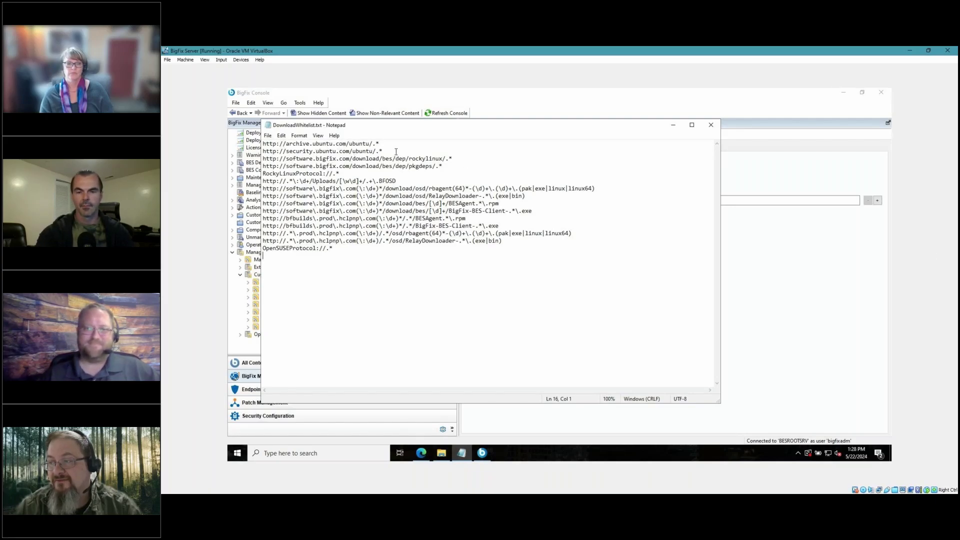
# Highlight the top two Ubuntu URLs in DownloadWhitelist.txt, then close Notepad
pyautogui.moveTo(384, 151); pyautogui.dragTo(264, 142)
pyautogui.click(381, 273)
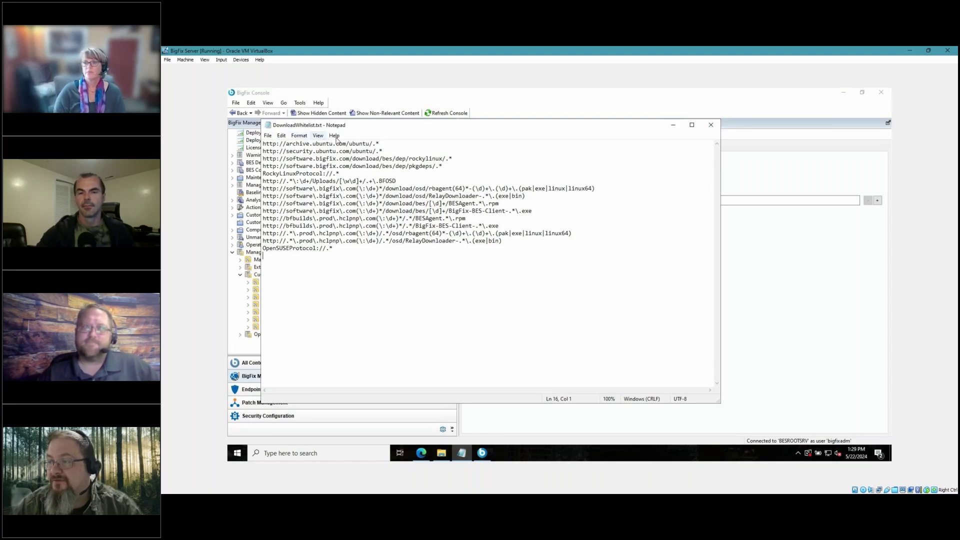
pyautogui.click(713, 126)
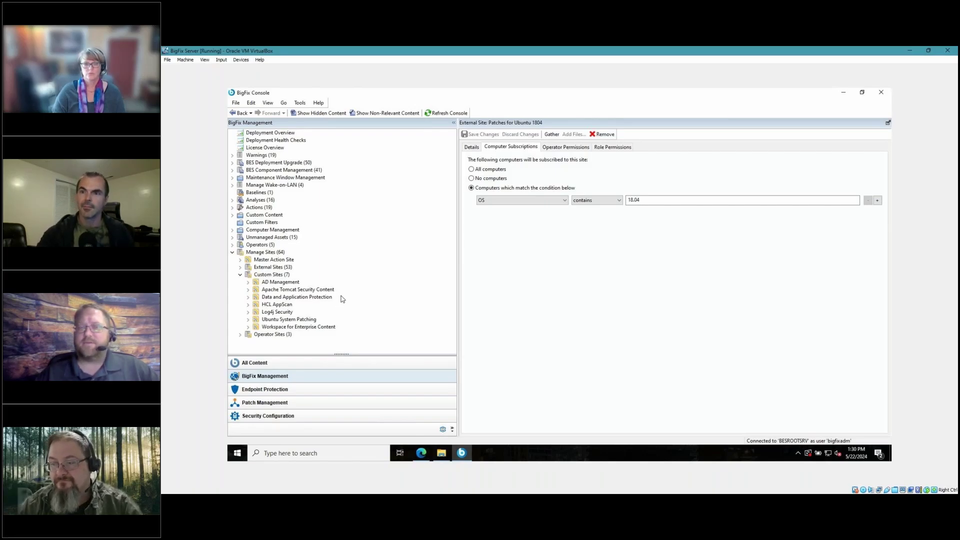
# Expand Ubuntu System Patching and list its four Subscribed Computers
pyautogui.click(250, 319)
pyautogui.scroll(-1, 337, 263)
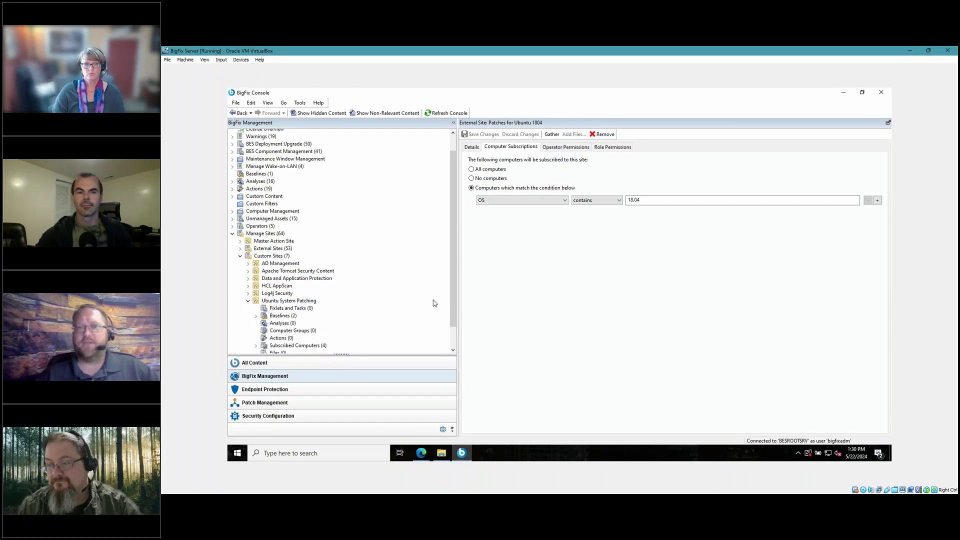
pyautogui.scroll(-1, 433, 303)
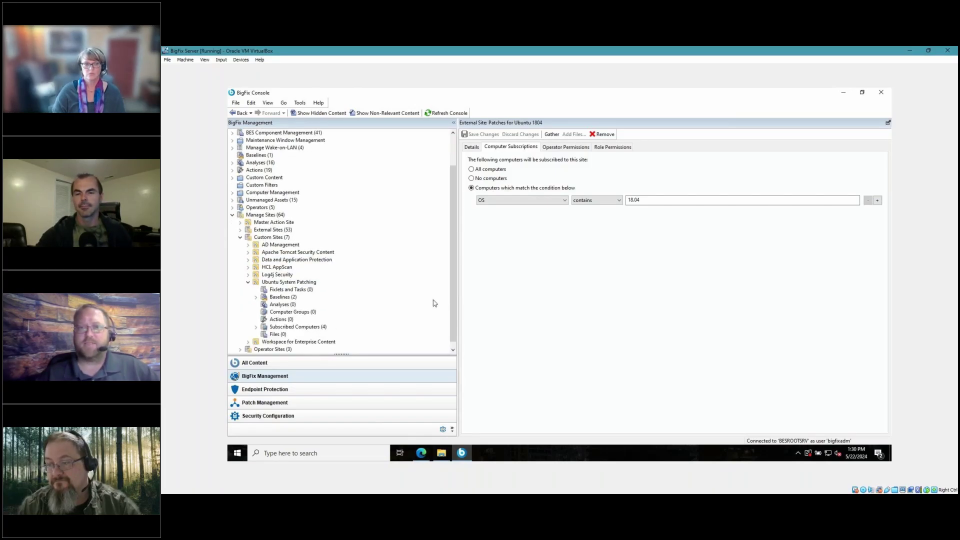
pyautogui.click(297, 327)
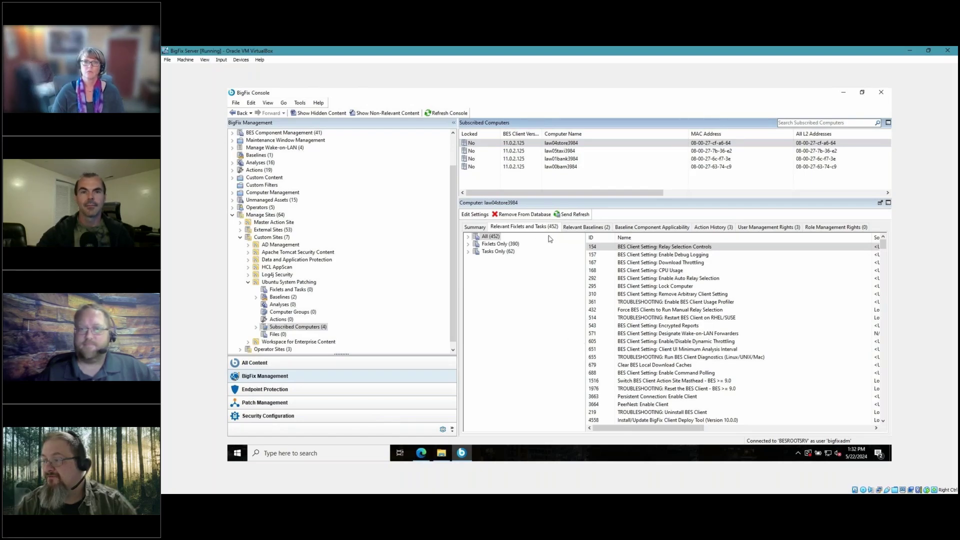
# Expand Fixlets Only and group the computer's relevant fixlets By Site
pyautogui.click(469, 244)
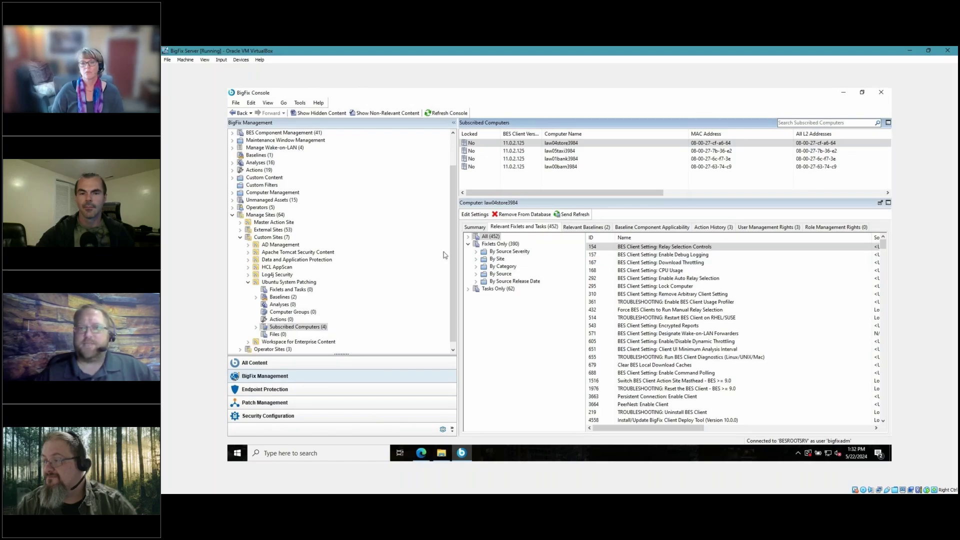
pyautogui.click(477, 260)
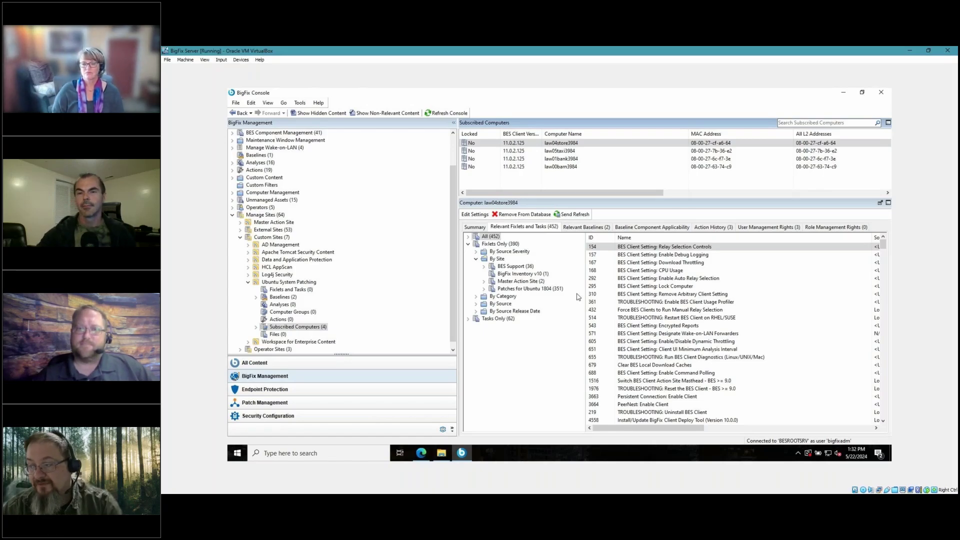
# List the eight High-severity Ubuntu 1804 patches and right-click the USN-5252-1 Policykit fixlet
pyautogui.click(485, 289)
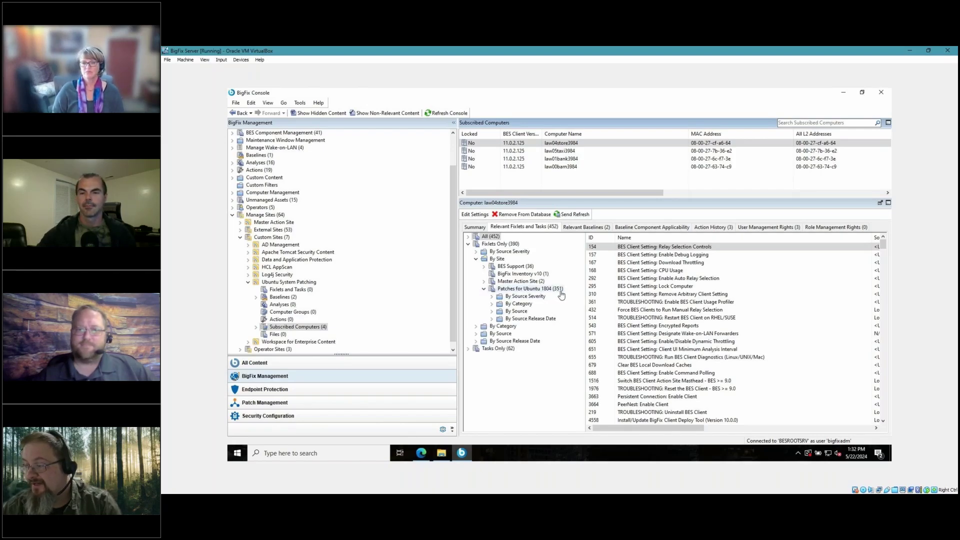
pyautogui.click(491, 295)
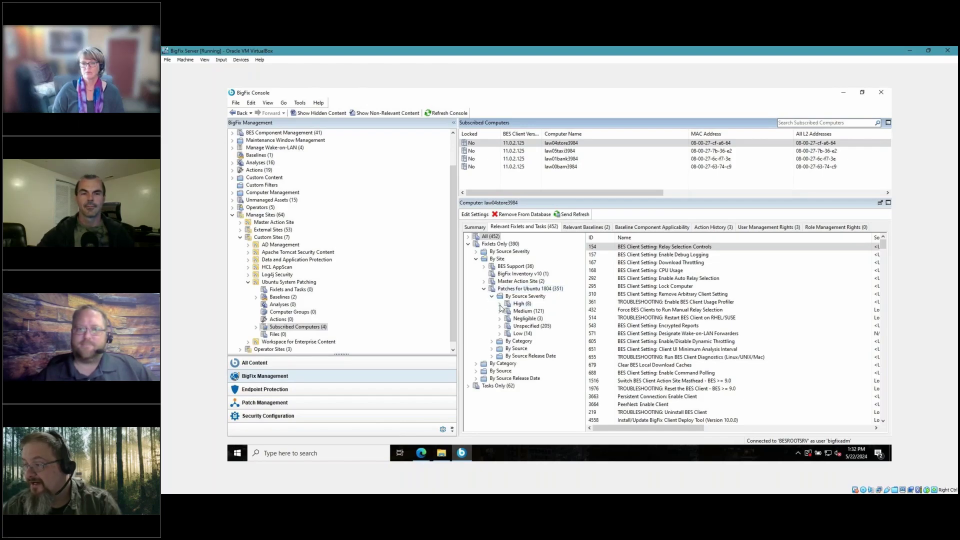
pyautogui.click(500, 304)
pyautogui.click(523, 303)
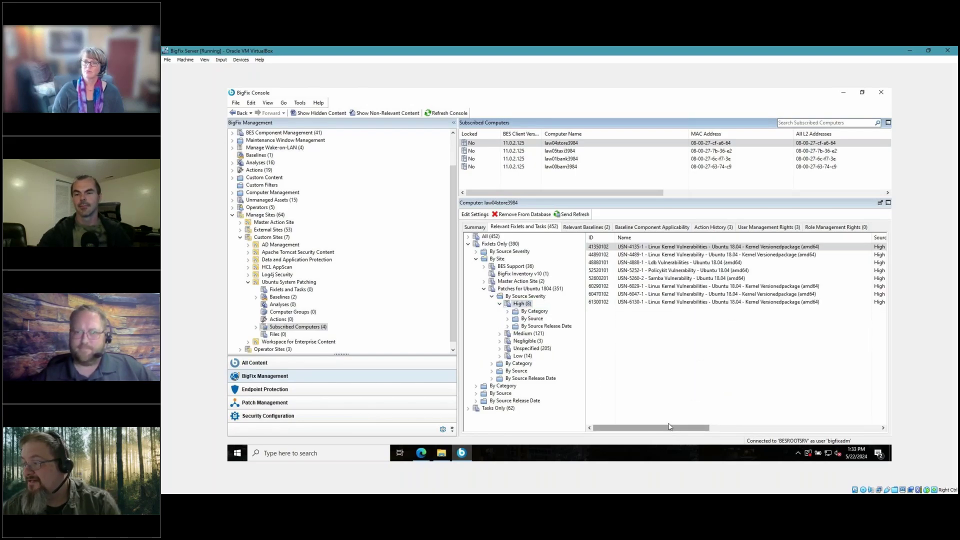
pyautogui.click(655, 272)
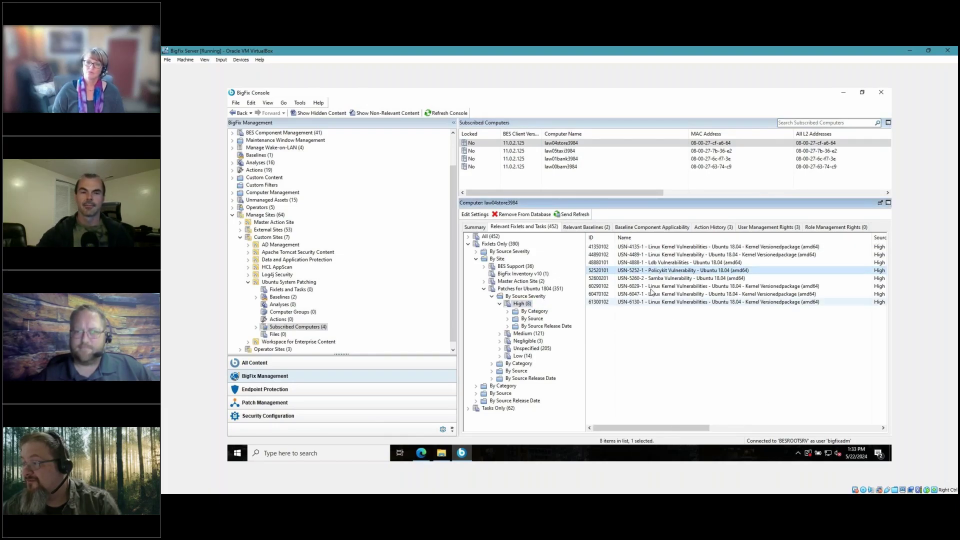
pyautogui.rightClick(638, 272)
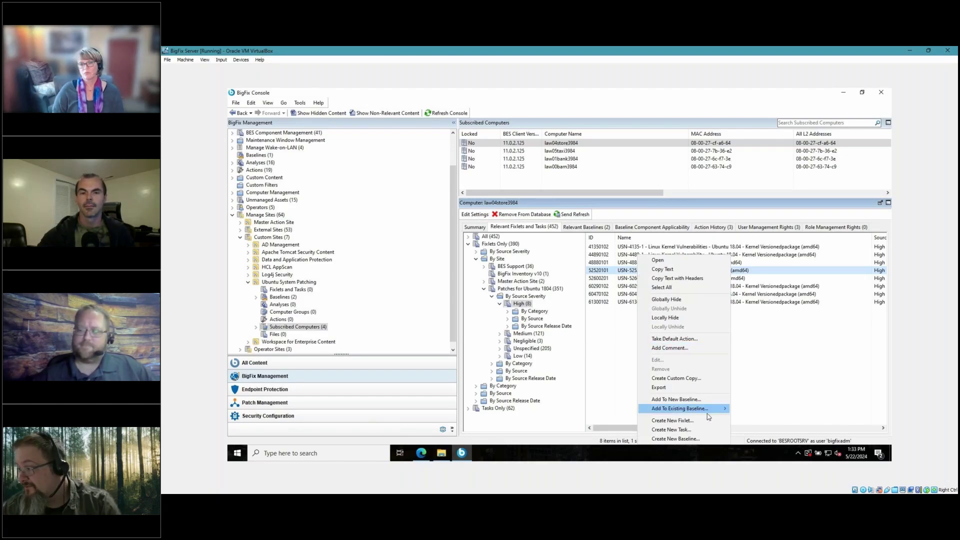
# Take the default Policykit action, review its Target, Execution and Post-Action settings, and submit it
pyautogui.click(679, 338)
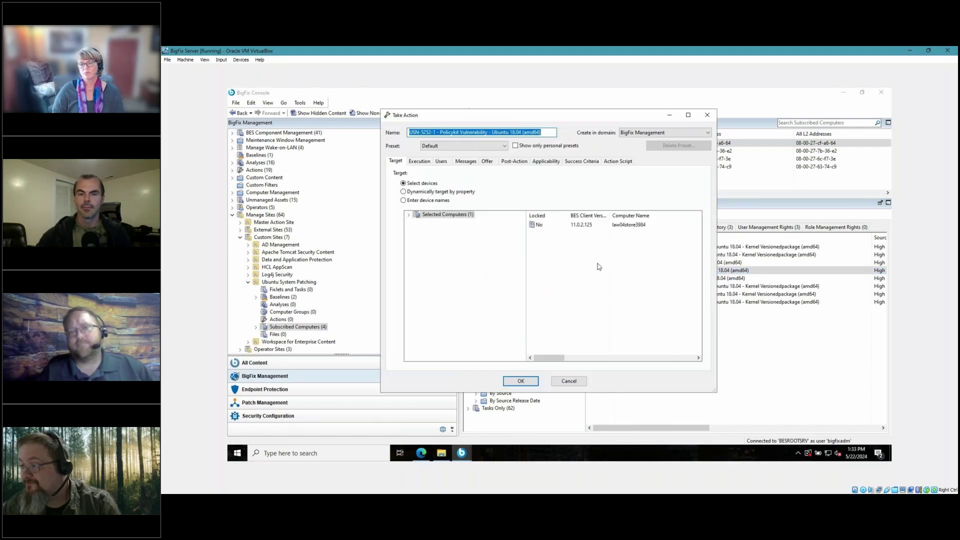
pyautogui.click(419, 161)
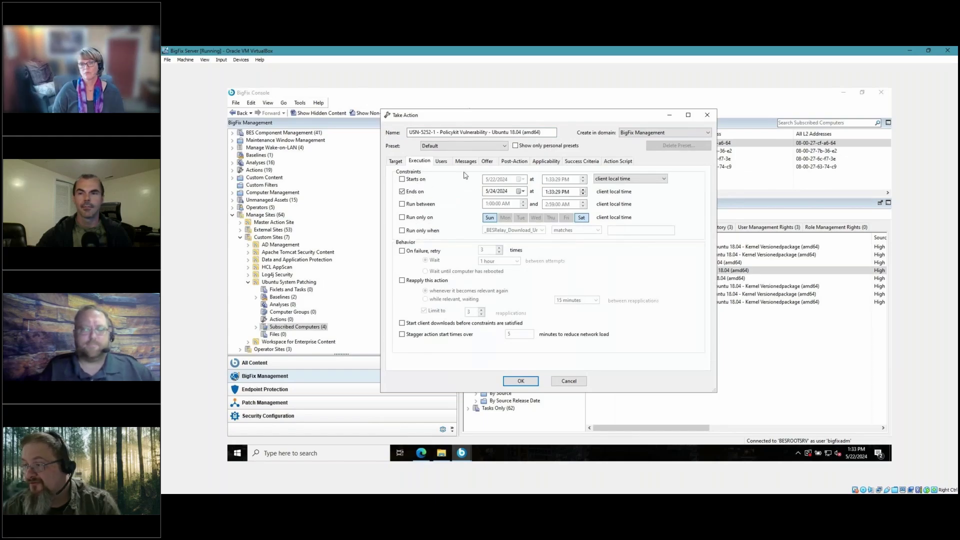
pyautogui.click(514, 162)
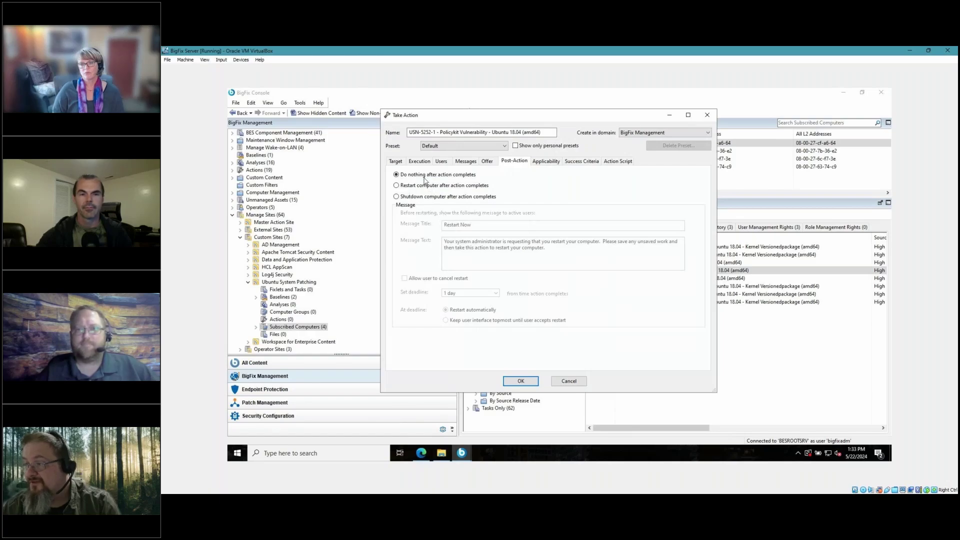
pyautogui.click(396, 161)
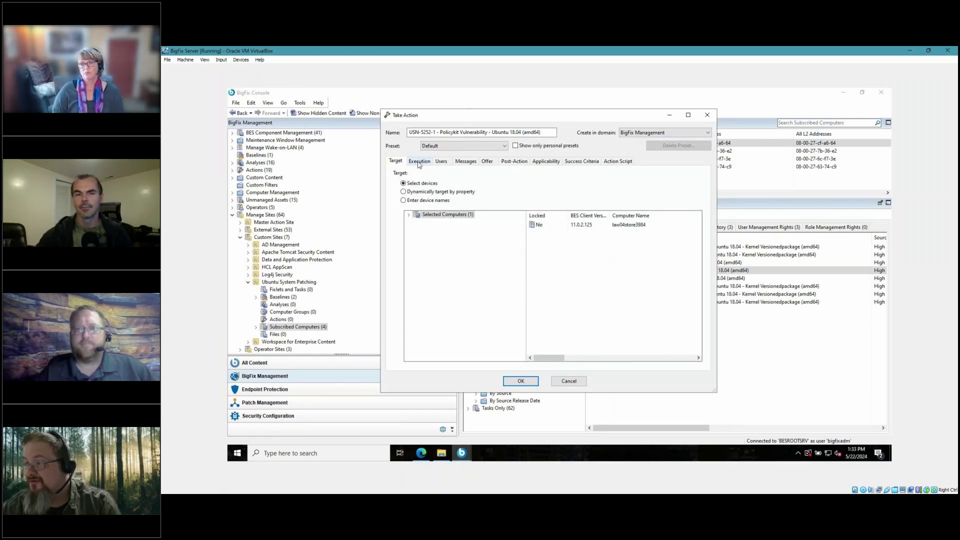
pyautogui.click(418, 161)
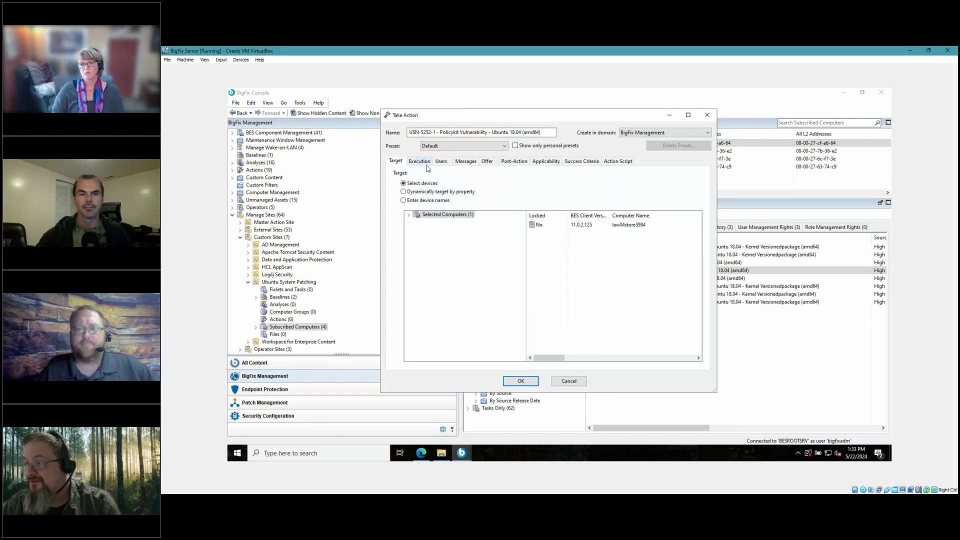
pyautogui.click(419, 162)
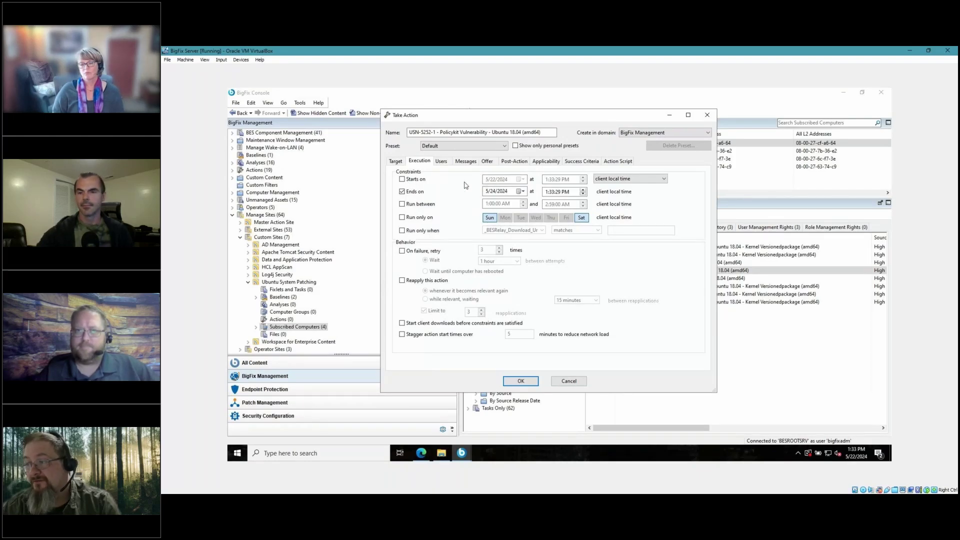
pyautogui.click(396, 161)
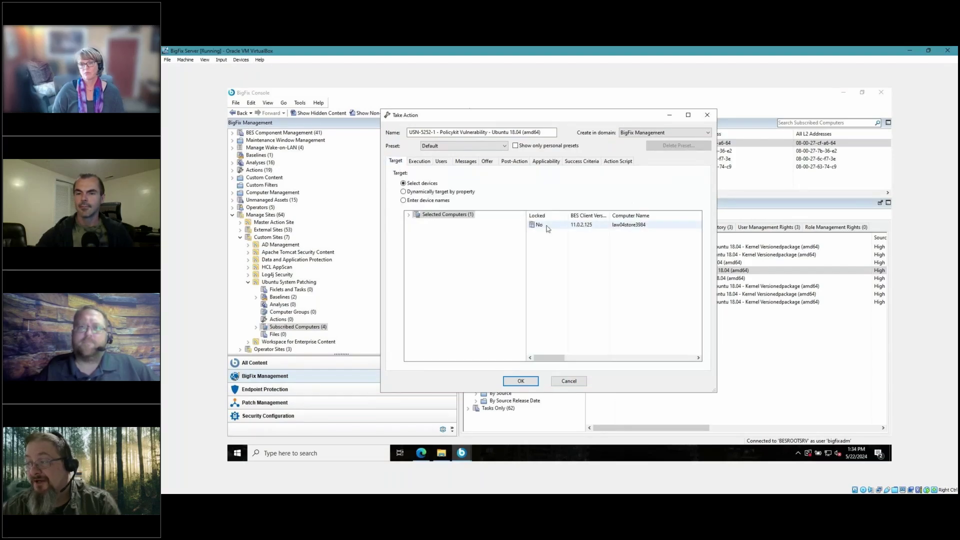
pyautogui.click(522, 381)
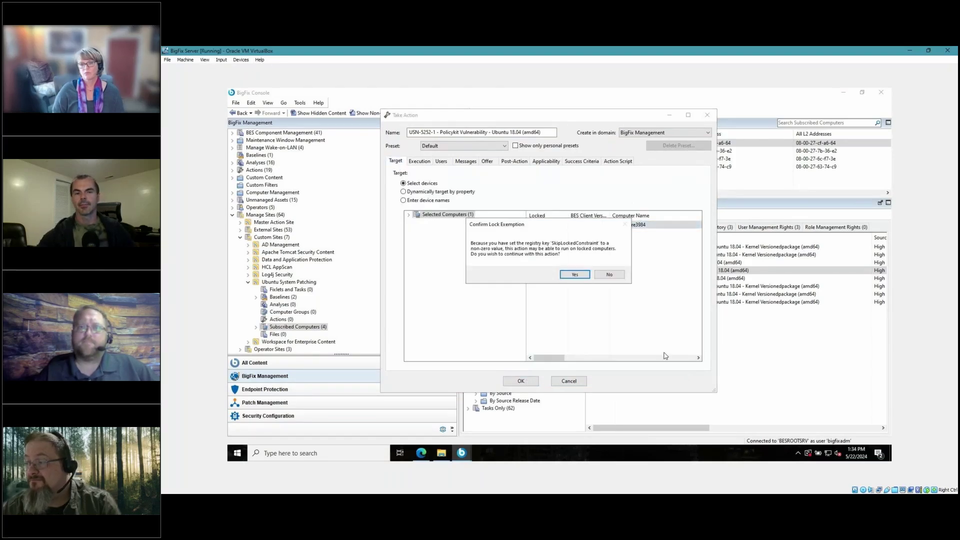
# Approve the lock exemption and follow the Policykit action until law04store3984 shows Fixed
pyautogui.click(573, 275)
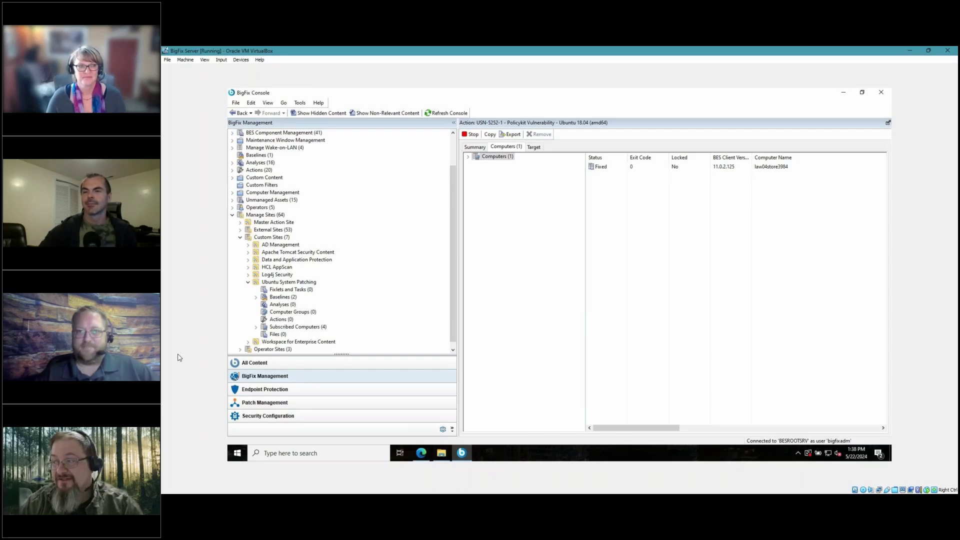
# Select the Fixed law04store3984 row and expand Ubuntu System Patching's two baselines
pyautogui.click(607, 172)
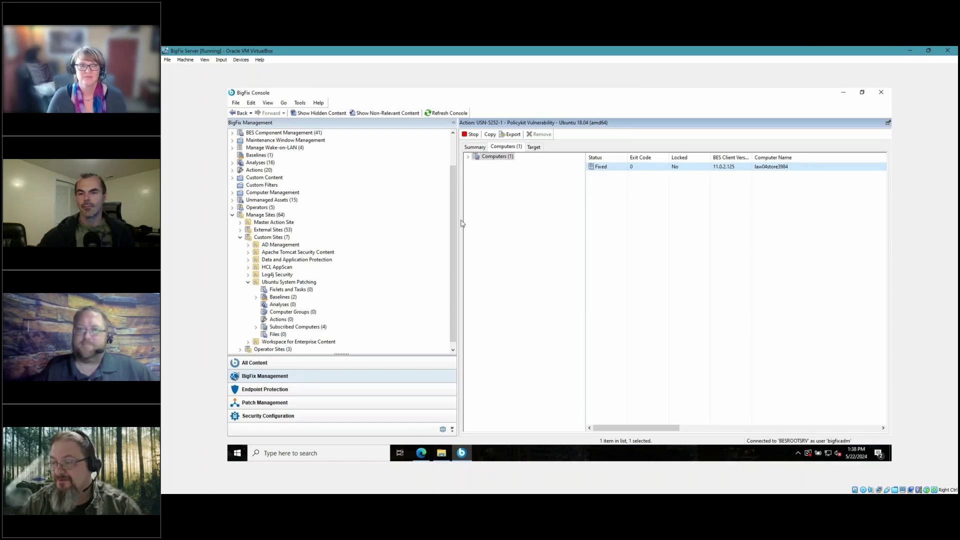
pyautogui.click(256, 297)
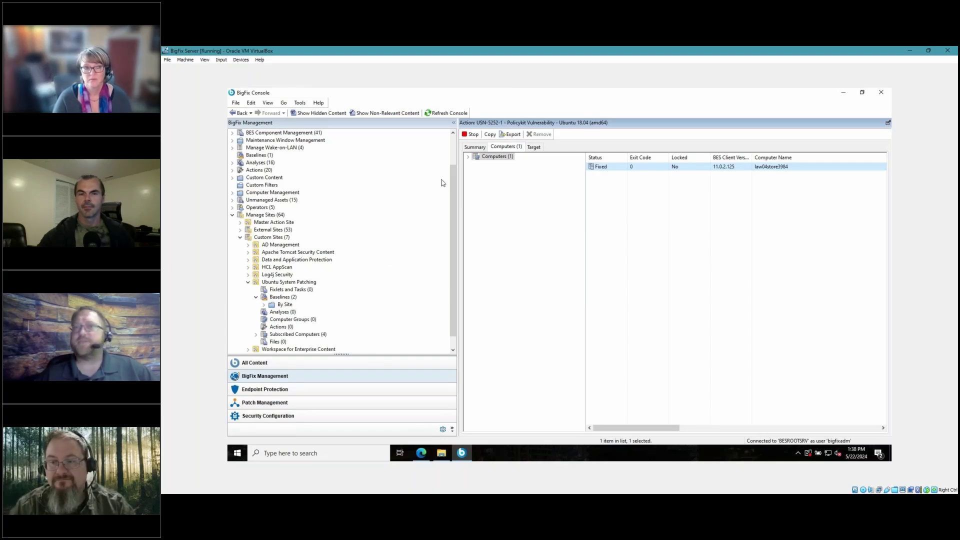
# Expand the By Site grouping under the Ubuntu System Patching baselines
pyautogui.click(286, 303)
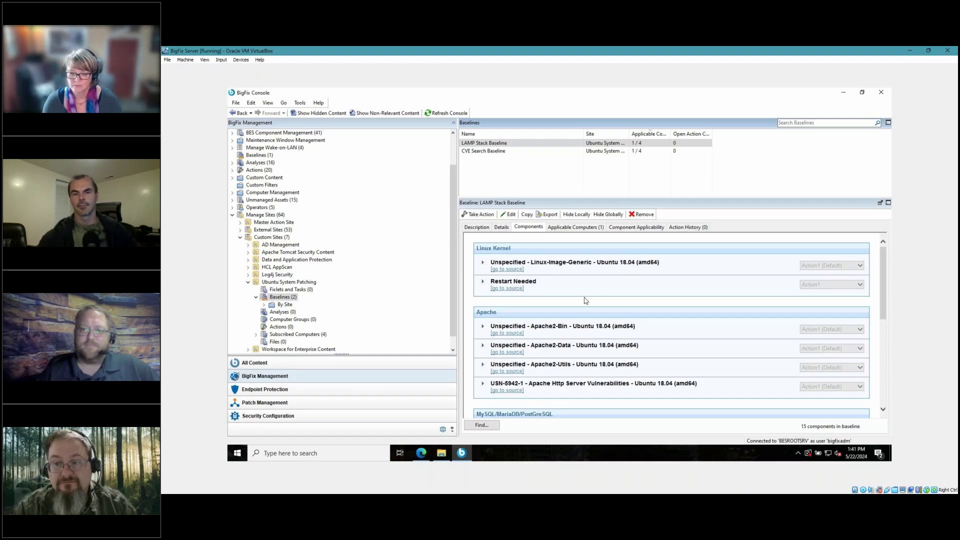
pyautogui.scroll(-1, 585, 299)
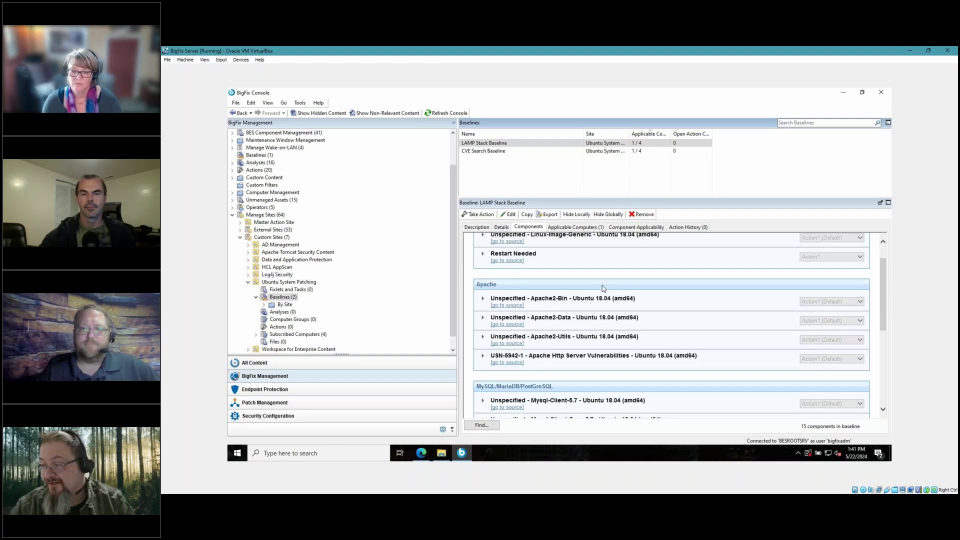
pyautogui.scroll(-1, 553, 306)
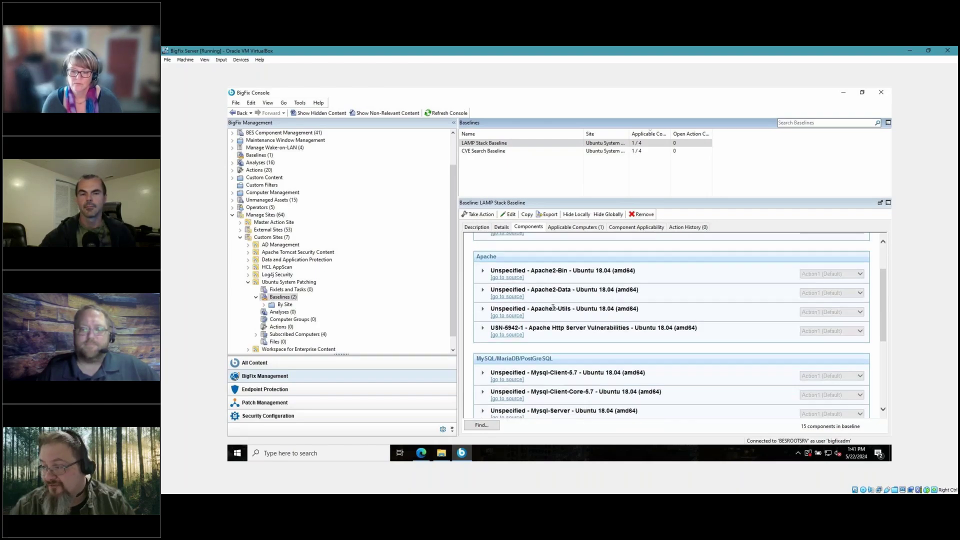
pyautogui.scroll(-1, 549, 316)
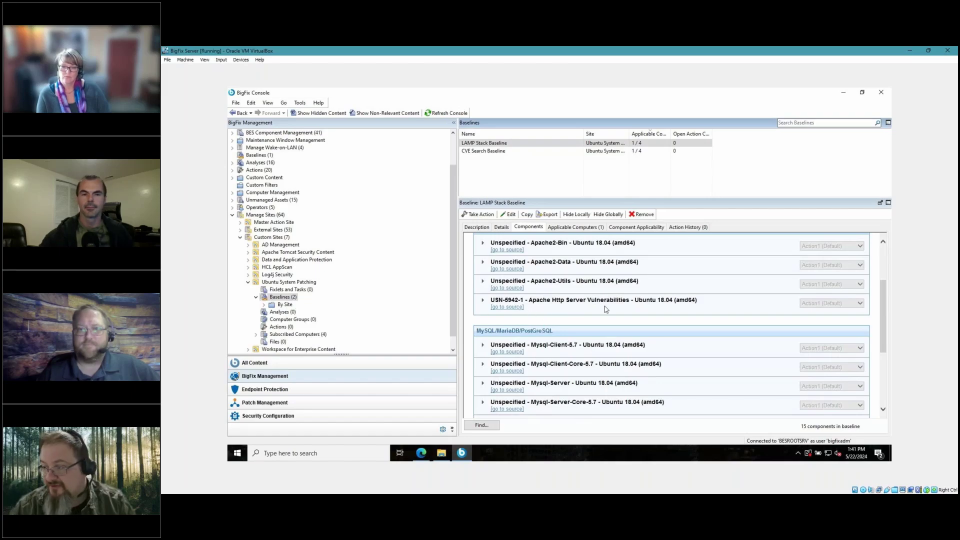
pyautogui.scroll(-1, 604, 306)
pyautogui.scroll(-1, 604, 306)
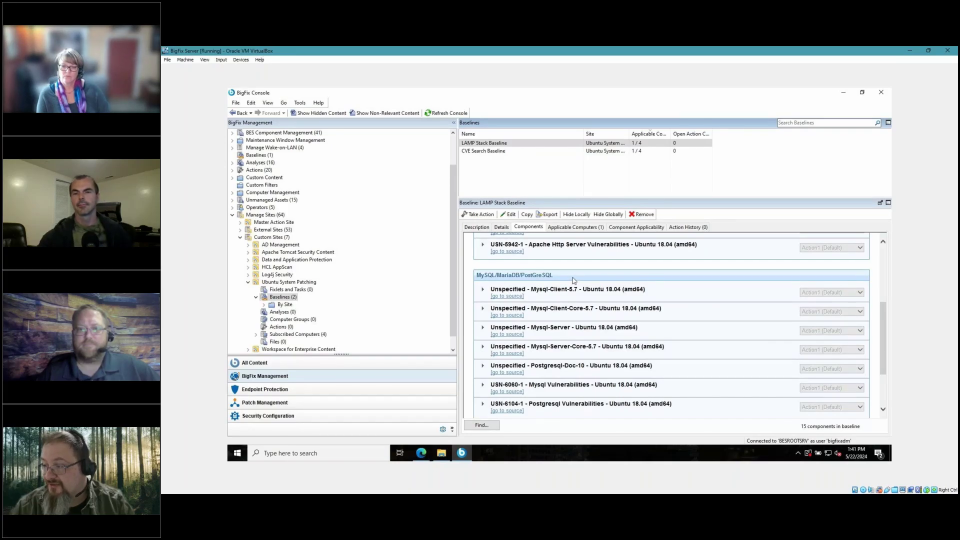
pyautogui.scroll(-1, 572, 281)
pyautogui.scroll(-1, 586, 310)
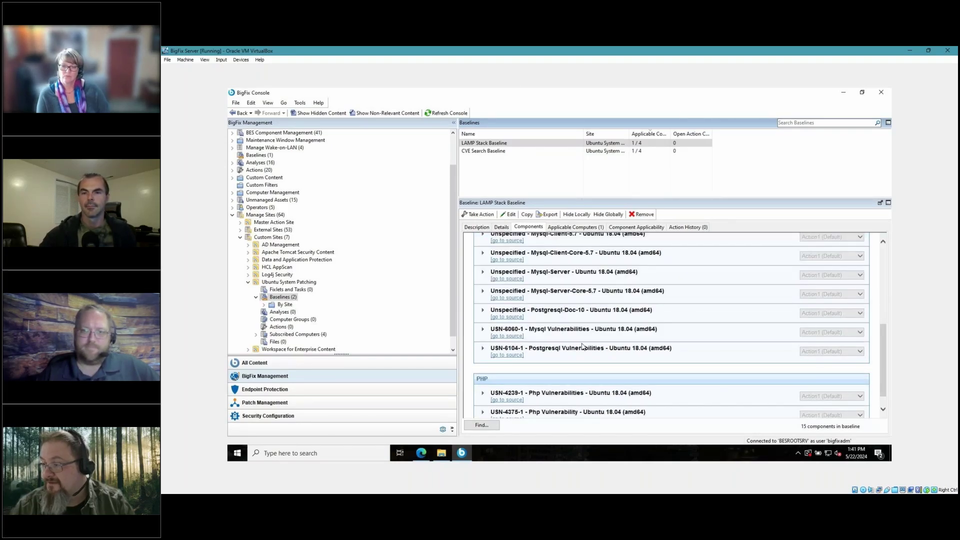
pyautogui.scroll(-1, 583, 347)
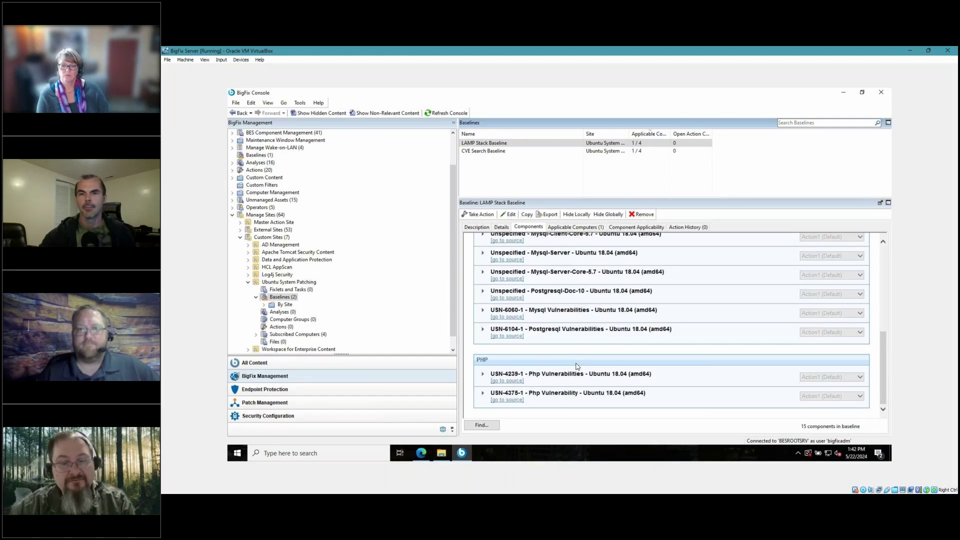
pyautogui.click(421, 452)
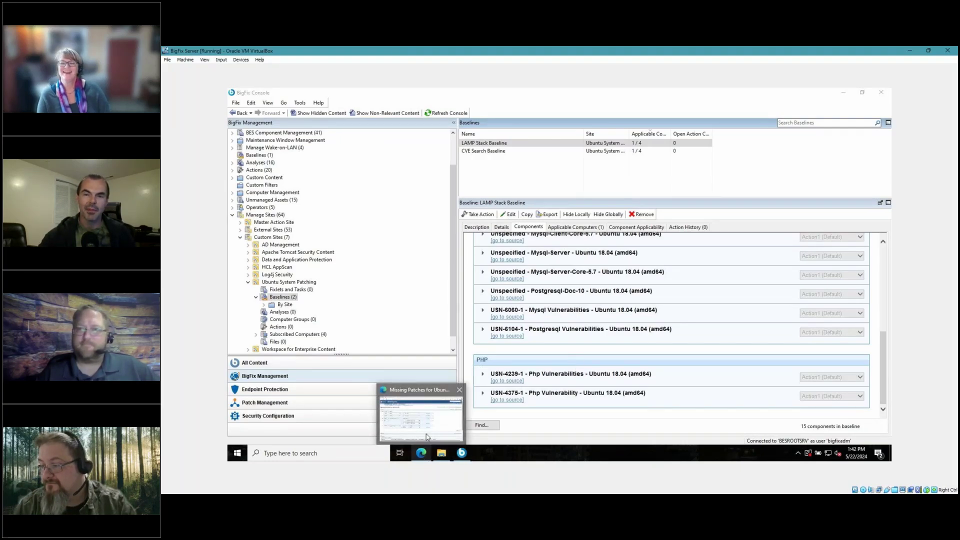
pyautogui.click(421, 405)
pyautogui.click(372, 94)
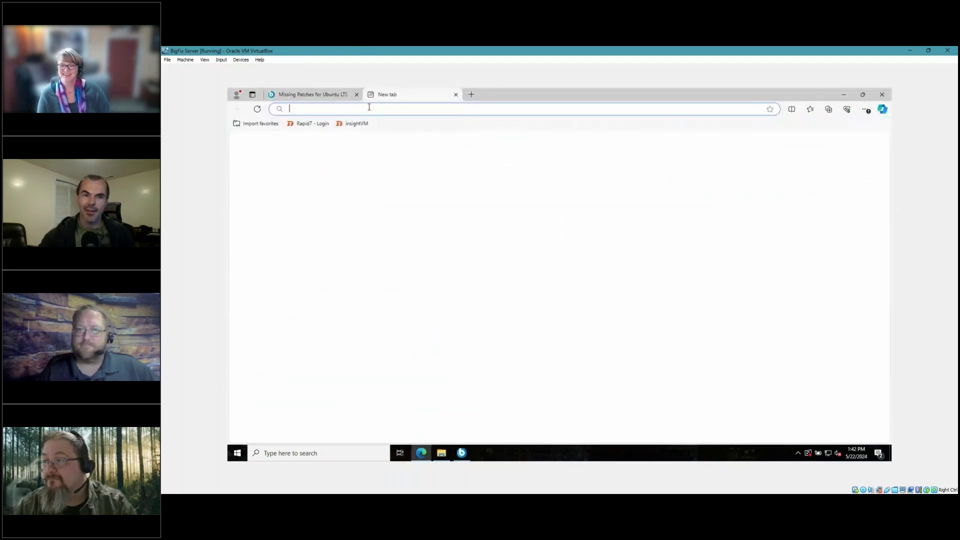
pyautogui.write('https:')
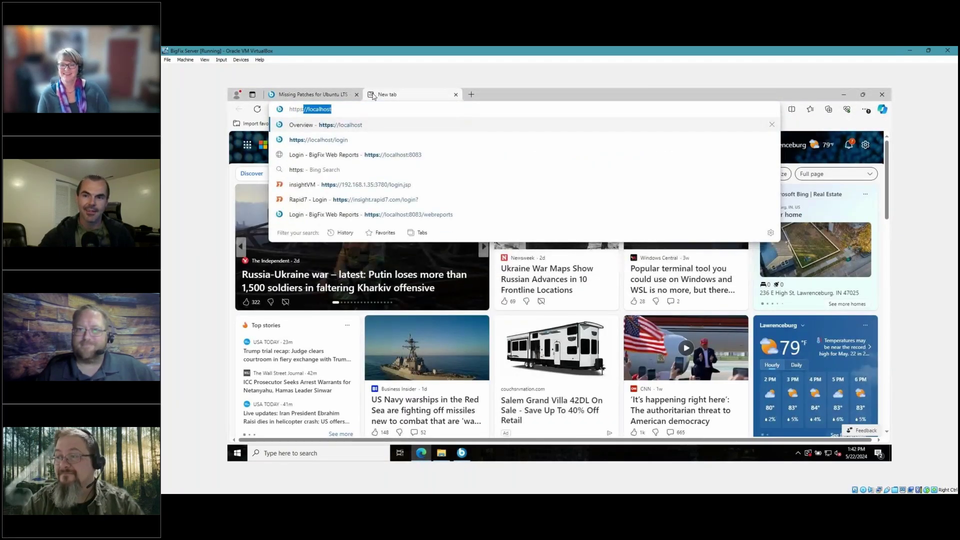
pyautogui.press('Return')
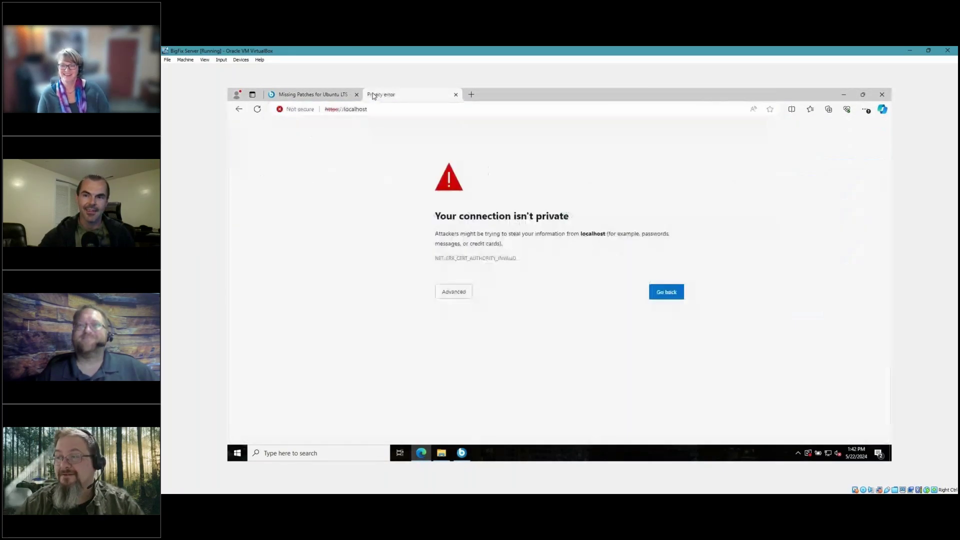
pyautogui.click(453, 290)
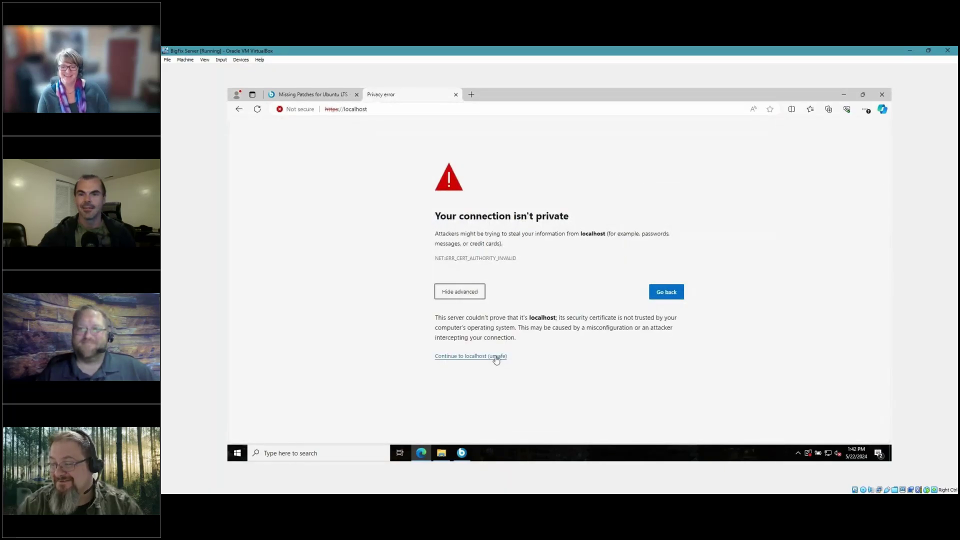
pyautogui.click(479, 355)
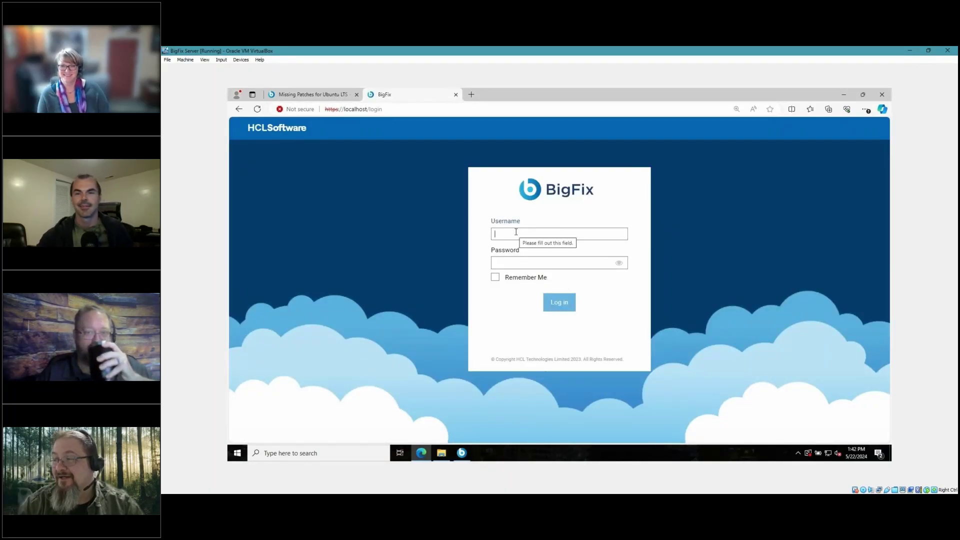
# Enter the admin username, move to the password field, then reselect the wrong username to replace it
pyautogui.click(516, 231)
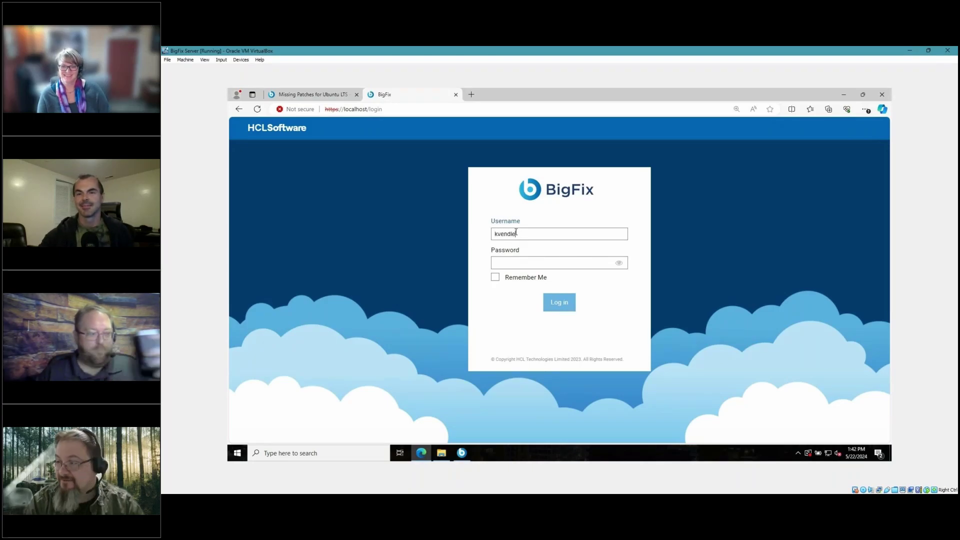
pyautogui.press('Tab')
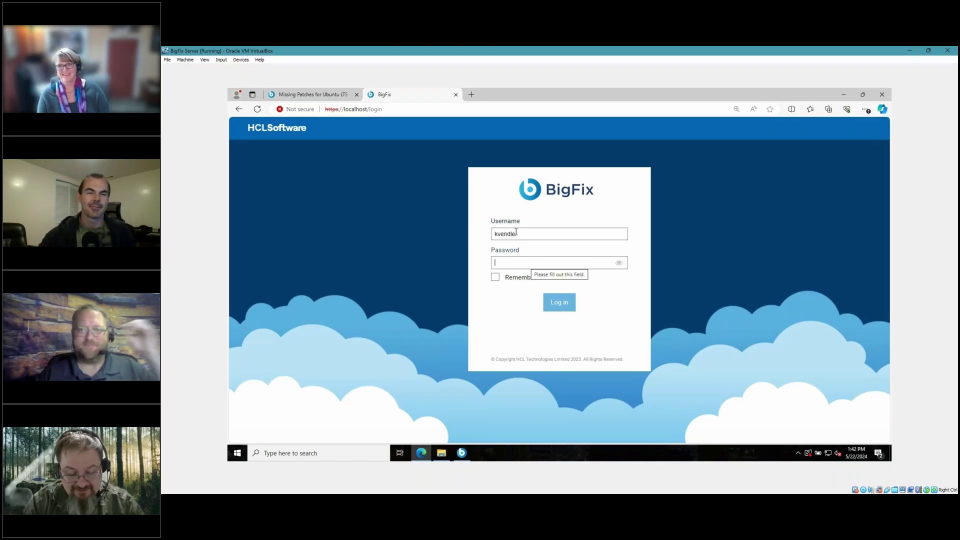
pyautogui.doubleClick(517, 232)
pyautogui.write('big')
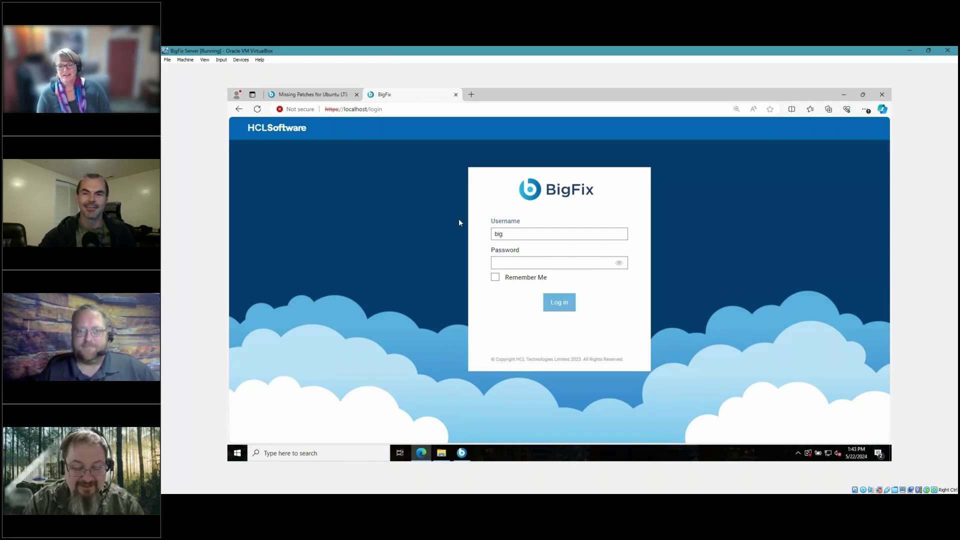
pyautogui.write('fix')
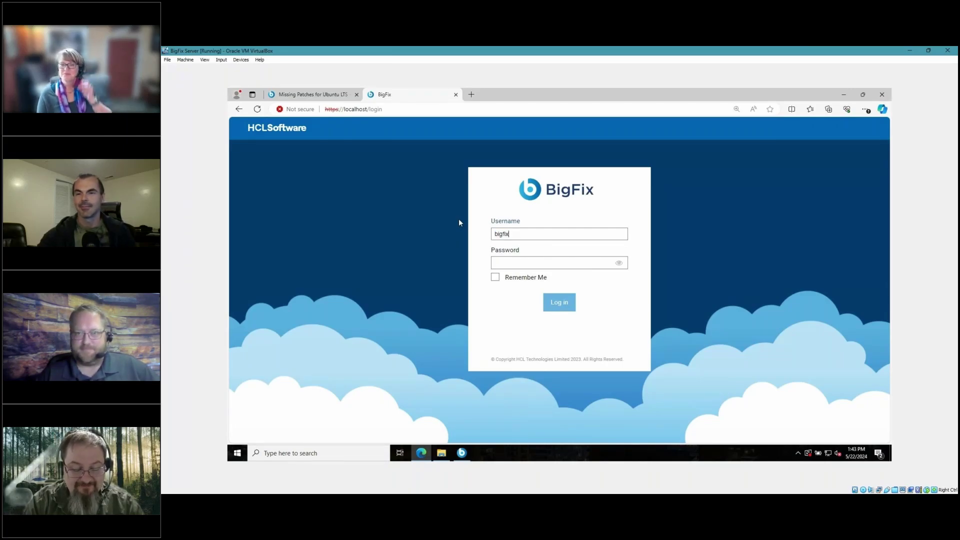
pyautogui.write('adm')
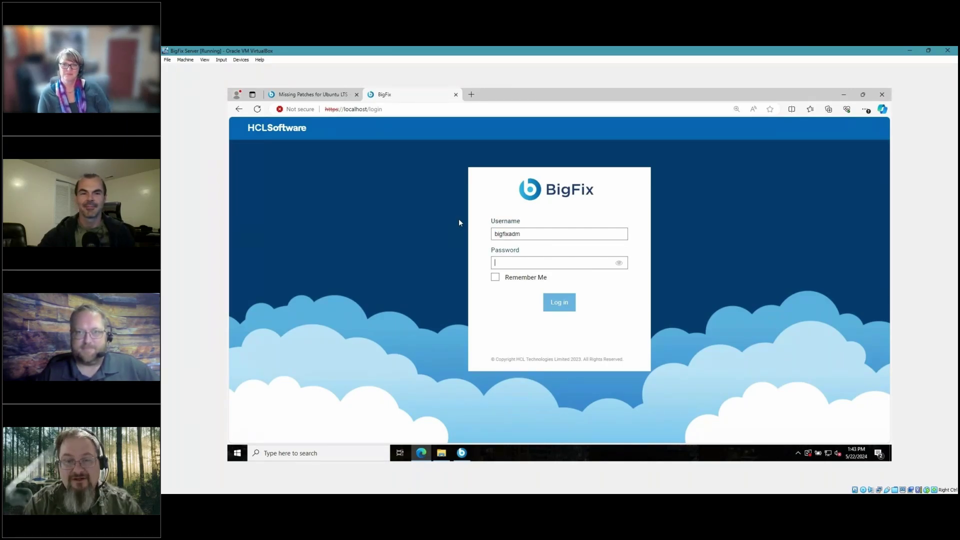
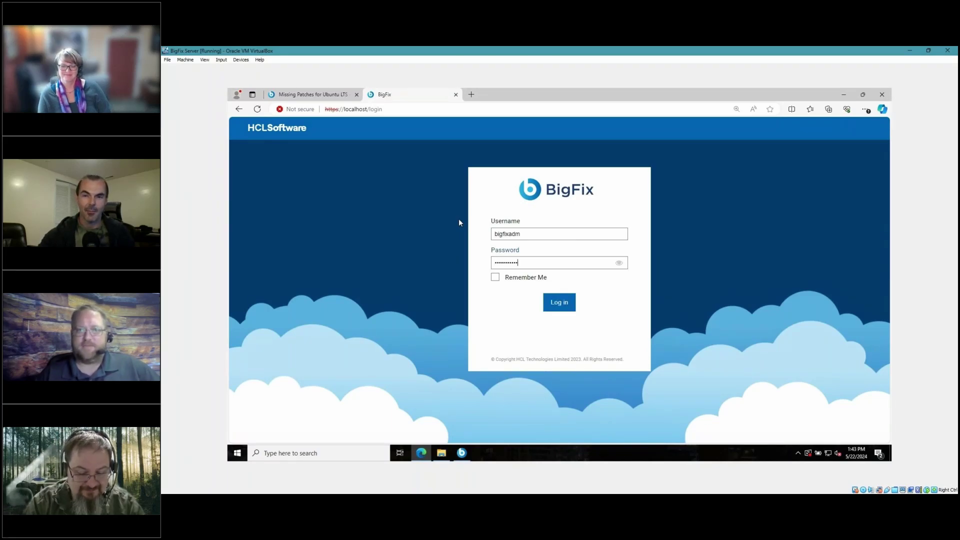
# Submit the username and password to log in to BigFix WebUI
pyautogui.press('Return')
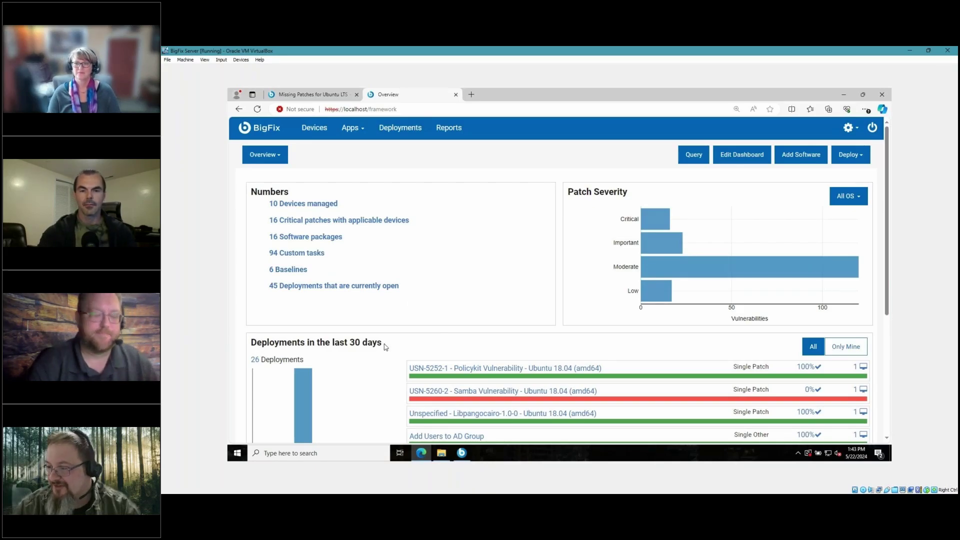
pyautogui.scroll(-1, 384, 345)
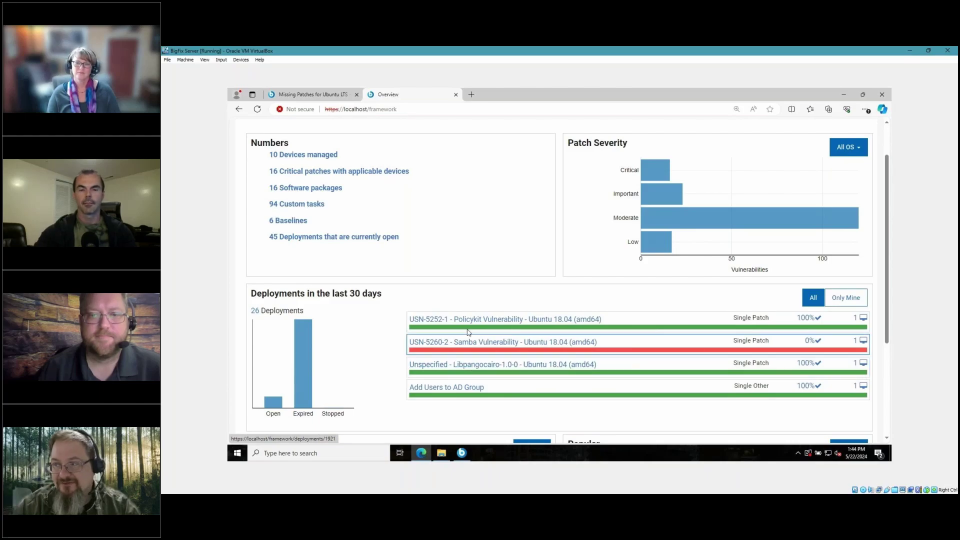
pyautogui.scroll(3, 475, 365)
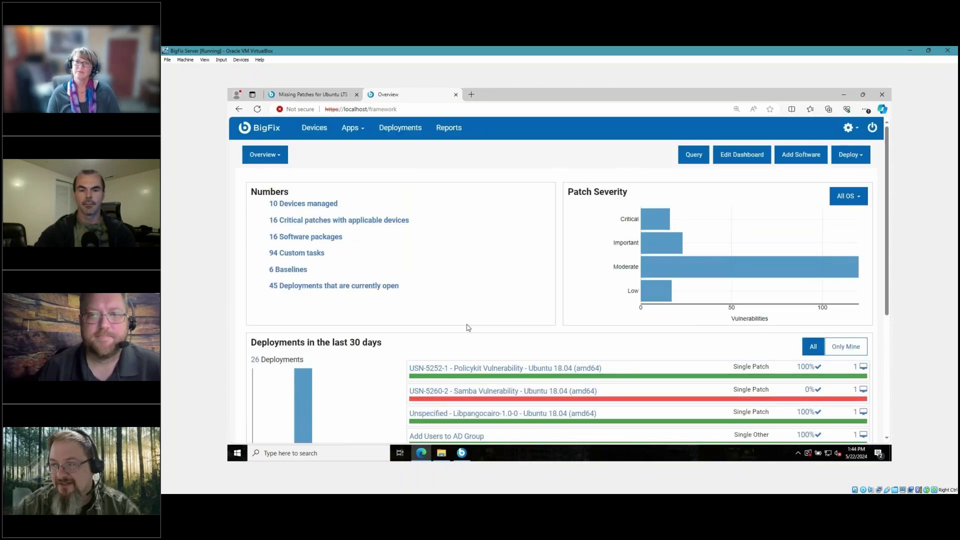
# Show the Apps menu listing the BigFix applications
pyautogui.click(362, 131)
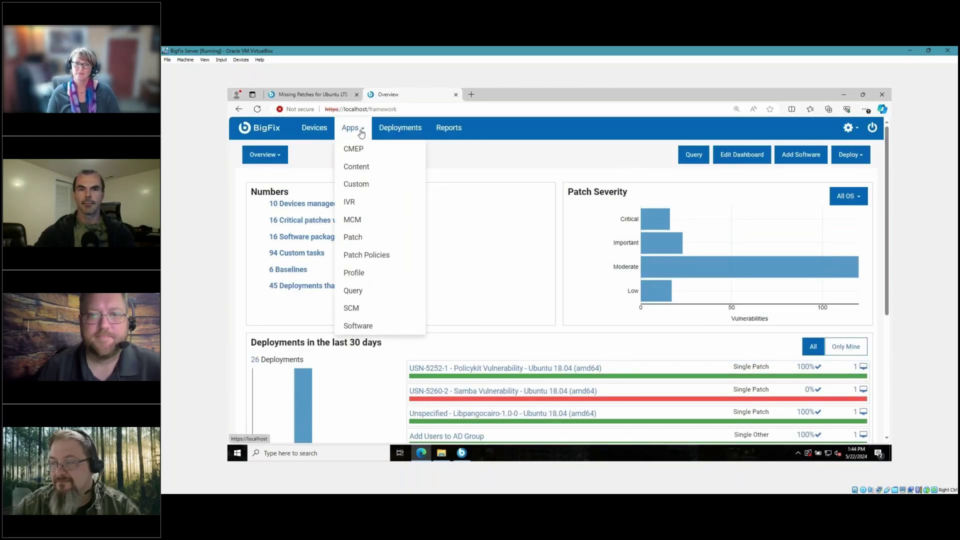
# Open the Ubuntu 18.04 LTS policy from Patch Policies and start editing it
pyautogui.click(359, 258)
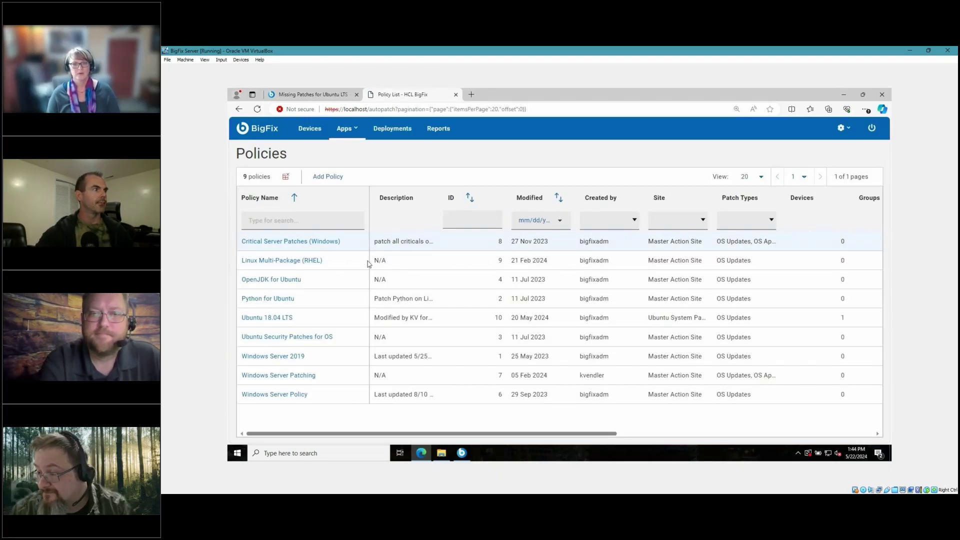
pyautogui.click(267, 317)
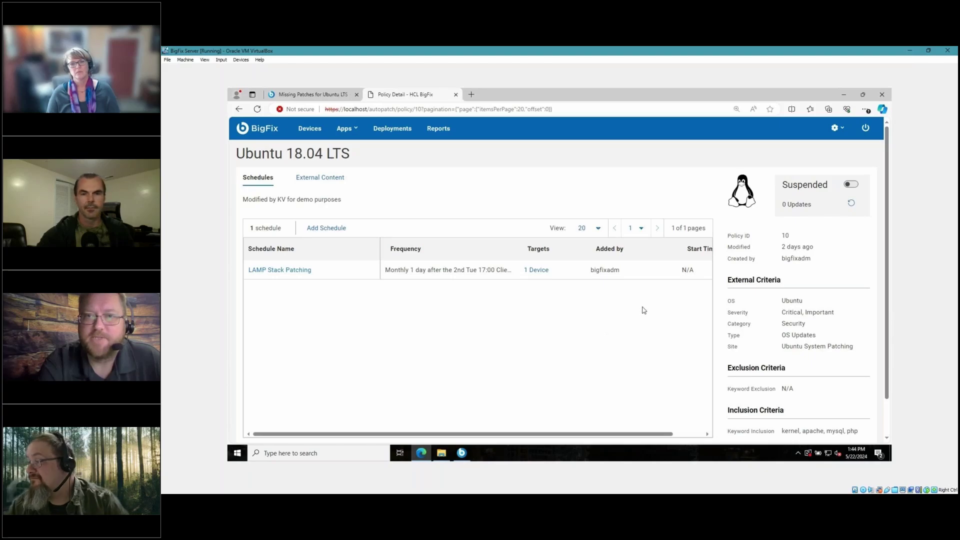
pyautogui.scroll(-1, 608, 336)
pyautogui.click(742, 433)
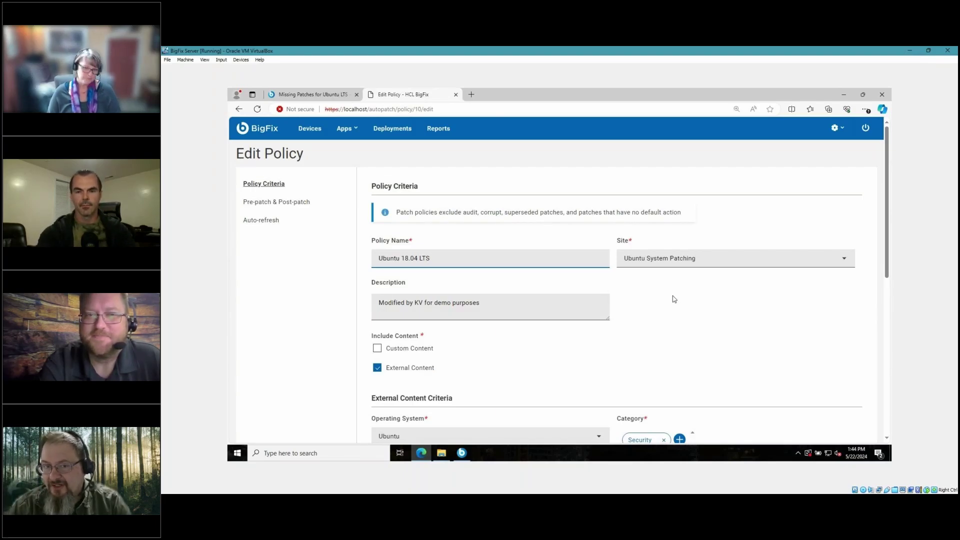
pyautogui.scroll(-1, 672, 300)
pyautogui.scroll(-1, 676, 298)
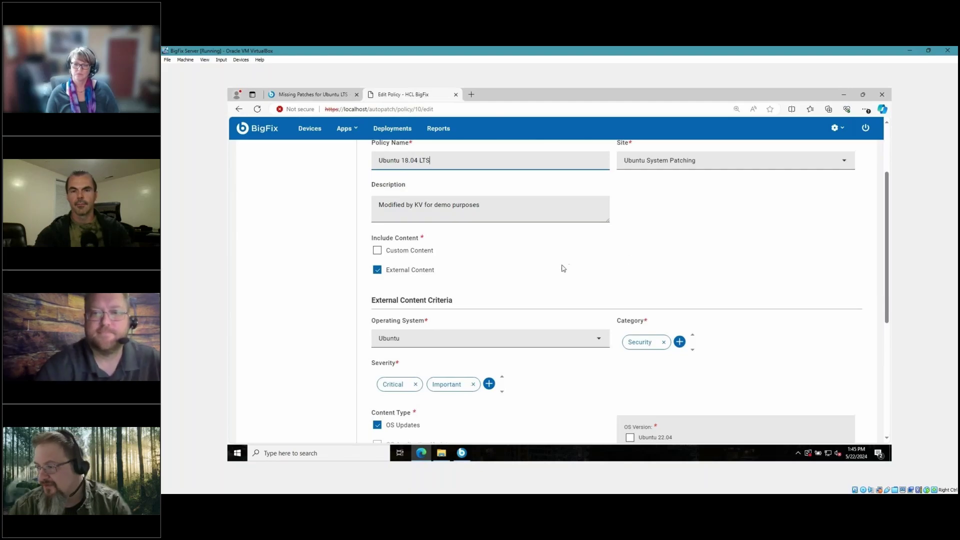
pyautogui.scroll(3, 563, 267)
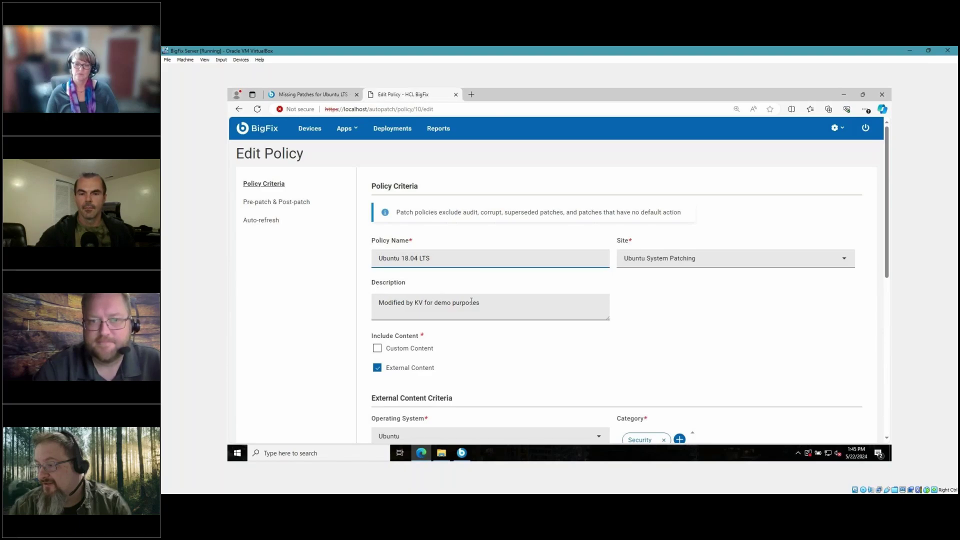
pyautogui.moveTo(487, 303); pyautogui.dragTo(448, 303)
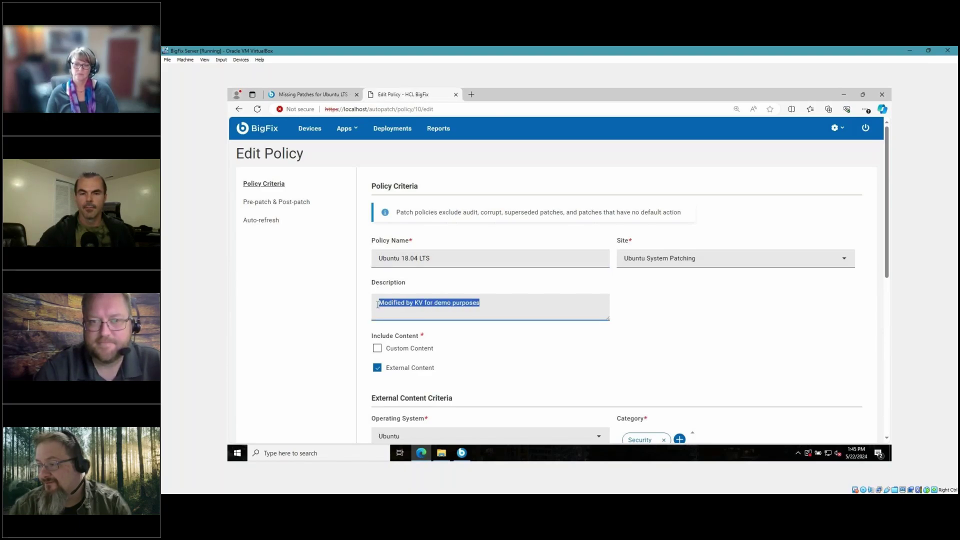
pyautogui.click(442, 302)
pyautogui.scroll(-2, 513, 314)
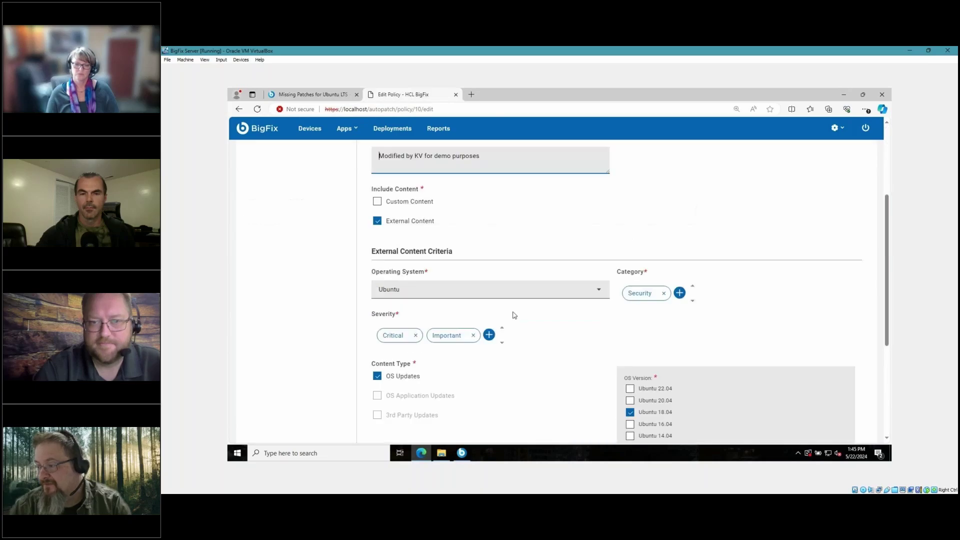
pyautogui.scroll(2, 472, 238)
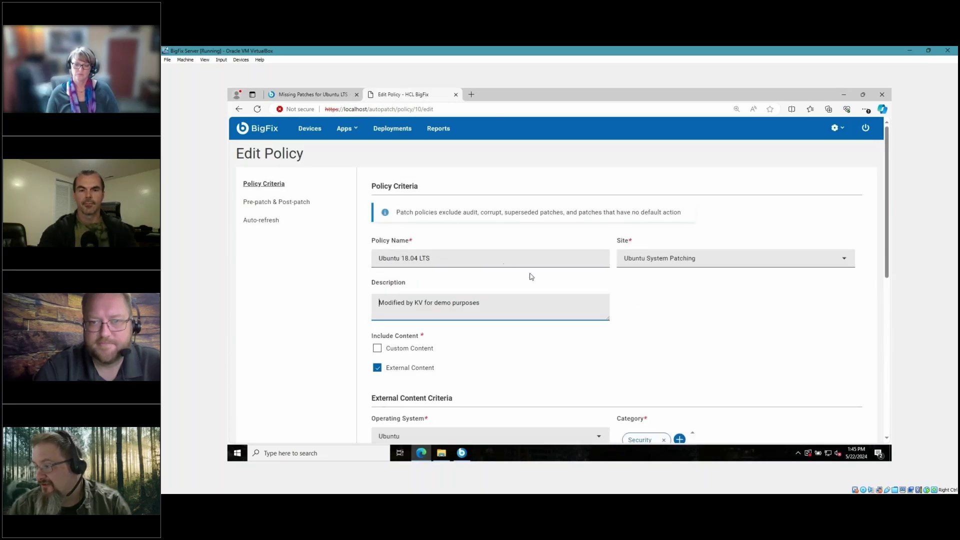
pyautogui.scroll(-2, 534, 278)
pyautogui.scroll(2, 535, 278)
pyautogui.scroll(1, 534, 278)
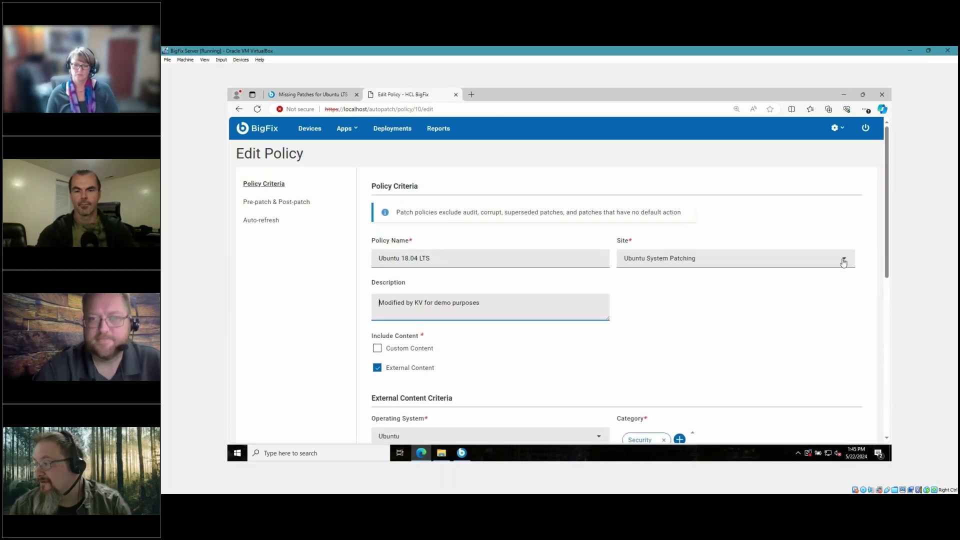
pyautogui.click(847, 264)
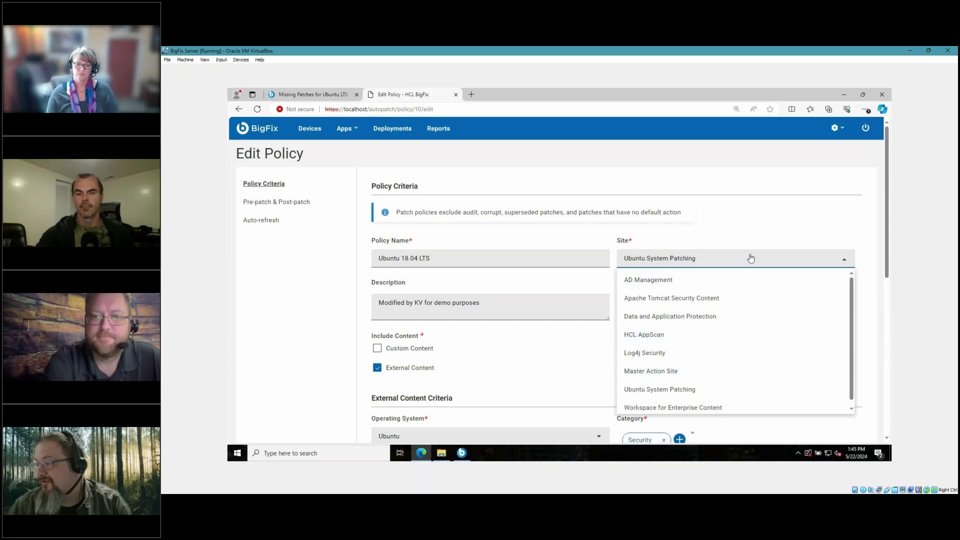
pyautogui.click(758, 233)
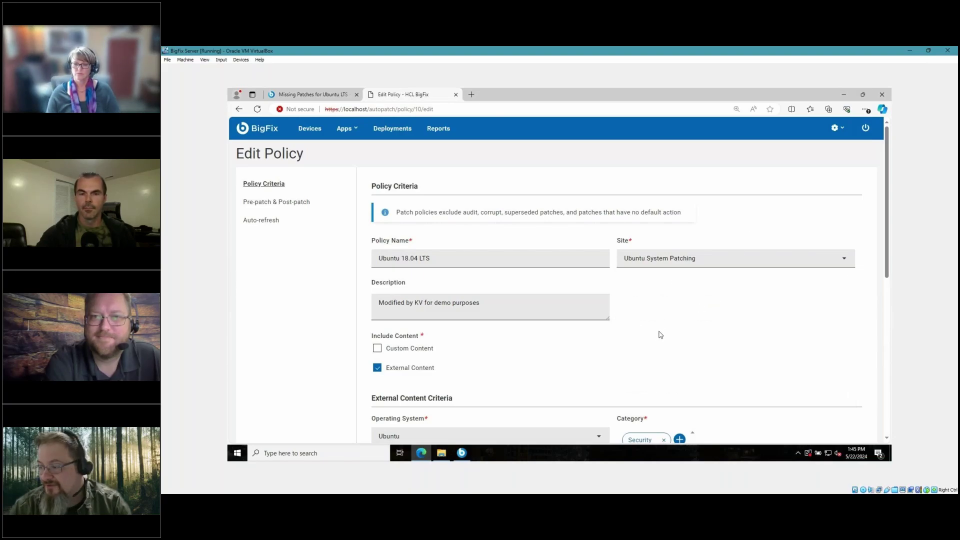
pyautogui.scroll(-2, 663, 333)
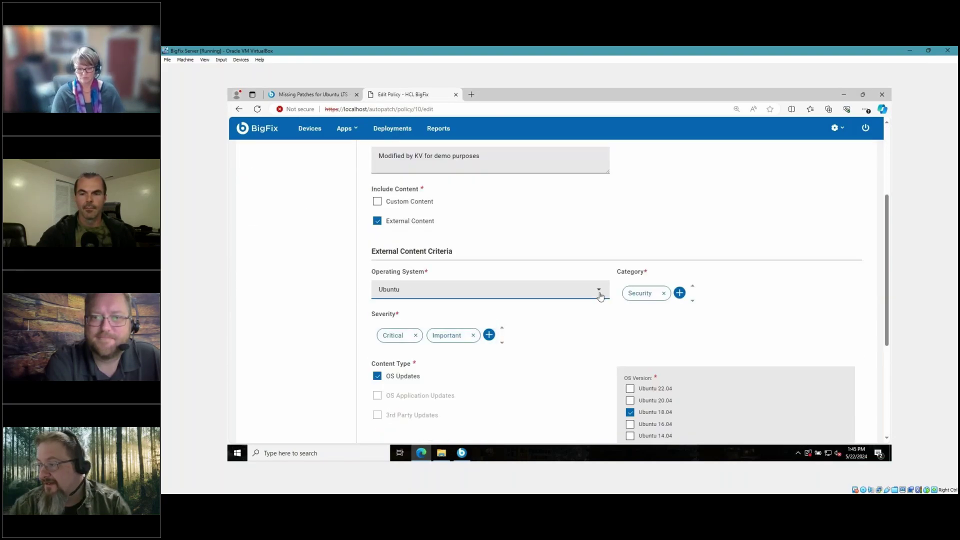
# Review the External Content Criteria Operating System dropdown choices, reopening them twice
pyautogui.click(602, 294)
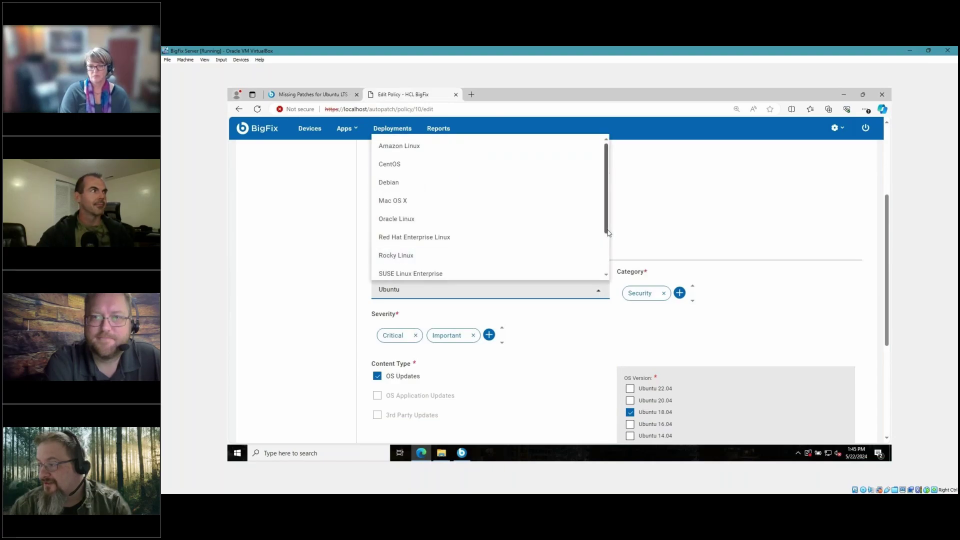
pyautogui.scroll(-1, 605, 249)
pyautogui.scroll(-1, 605, 249)
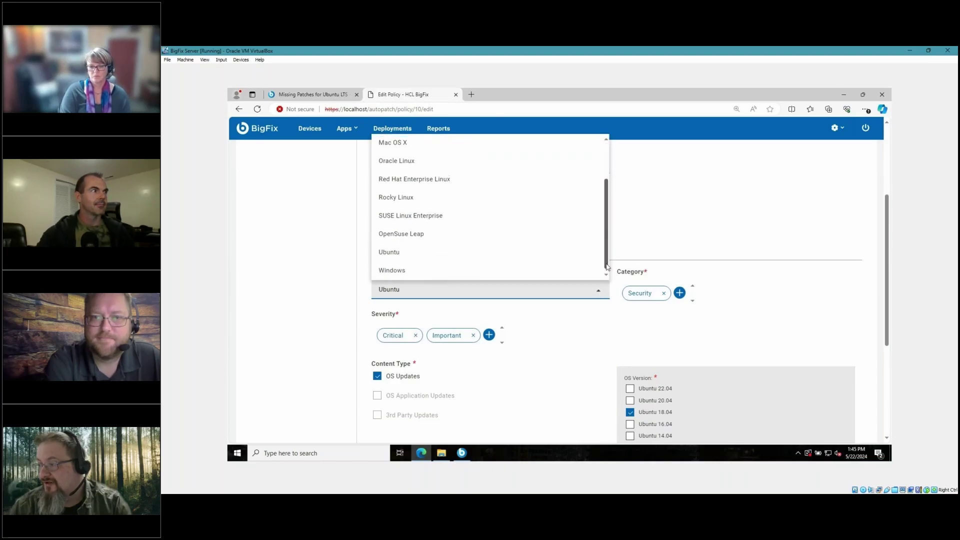
pyautogui.scroll(2, 601, 197)
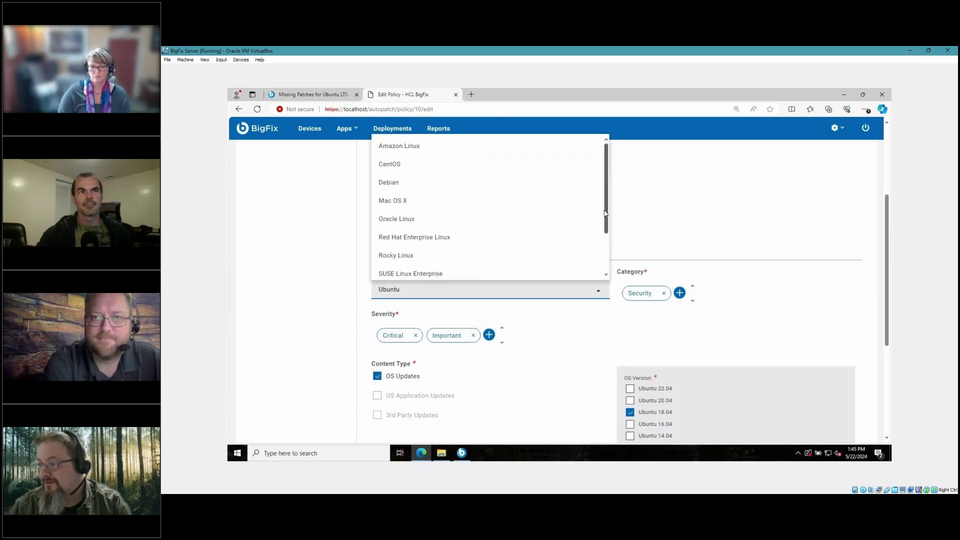
pyautogui.click(600, 292)
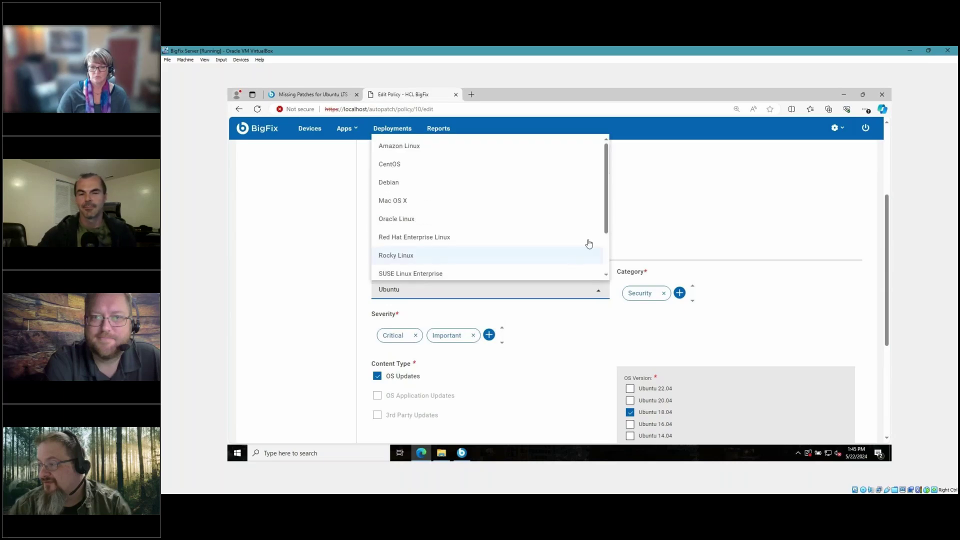
pyautogui.scroll(-1, 535, 209)
pyautogui.scroll(-2, 535, 208)
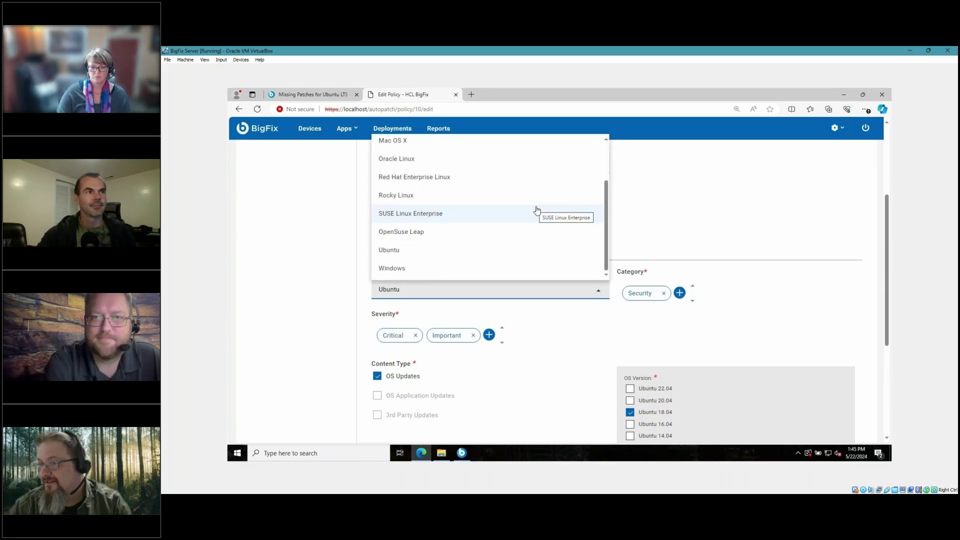
pyautogui.scroll(3, 536, 209)
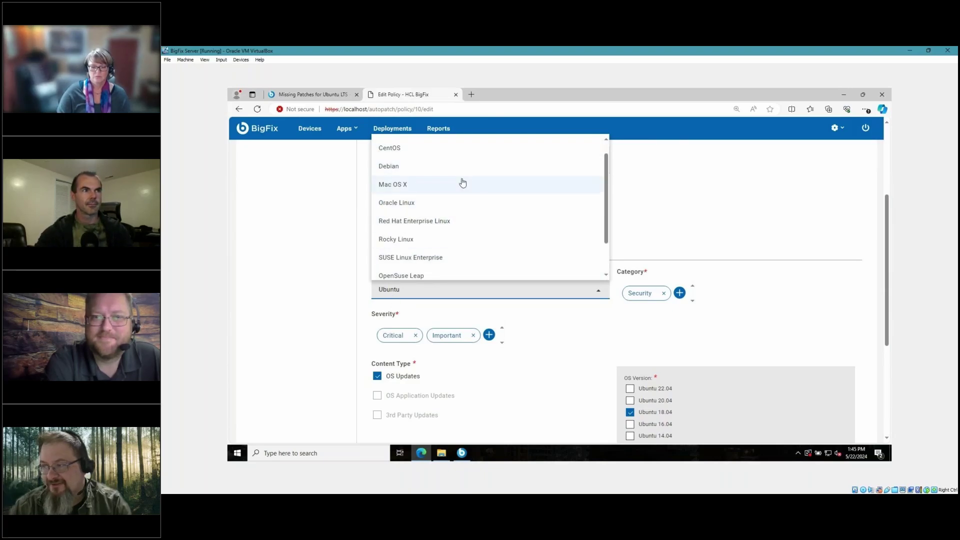
pyautogui.scroll(1, 443, 188)
pyautogui.scroll(-3, 463, 182)
pyautogui.scroll(-5, 472, 259)
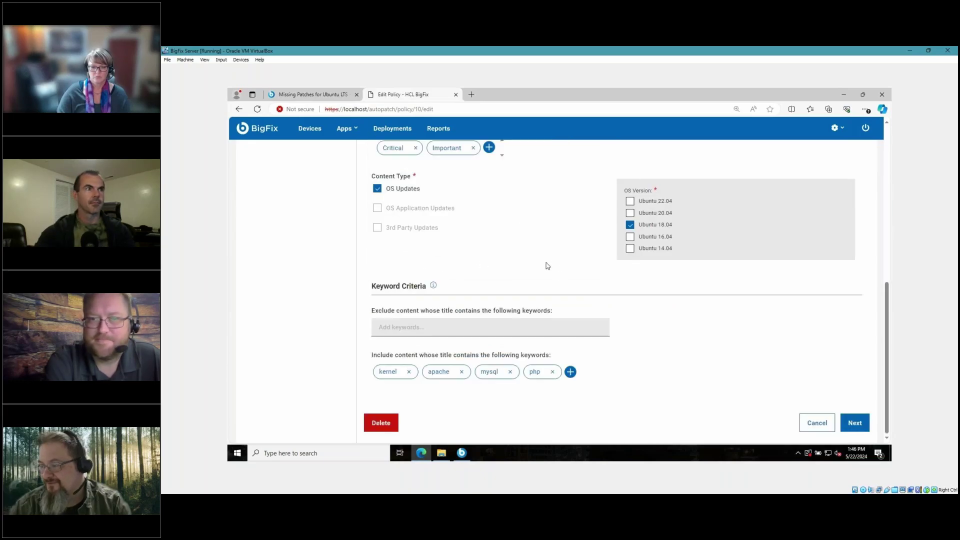
pyautogui.scroll(1, 533, 265)
pyautogui.scroll(2, 533, 265)
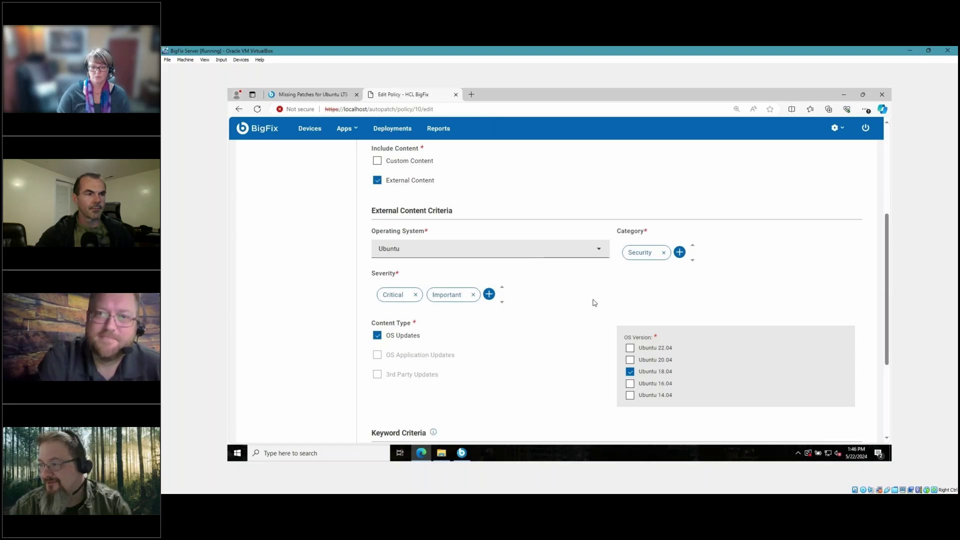
pyautogui.click(600, 253)
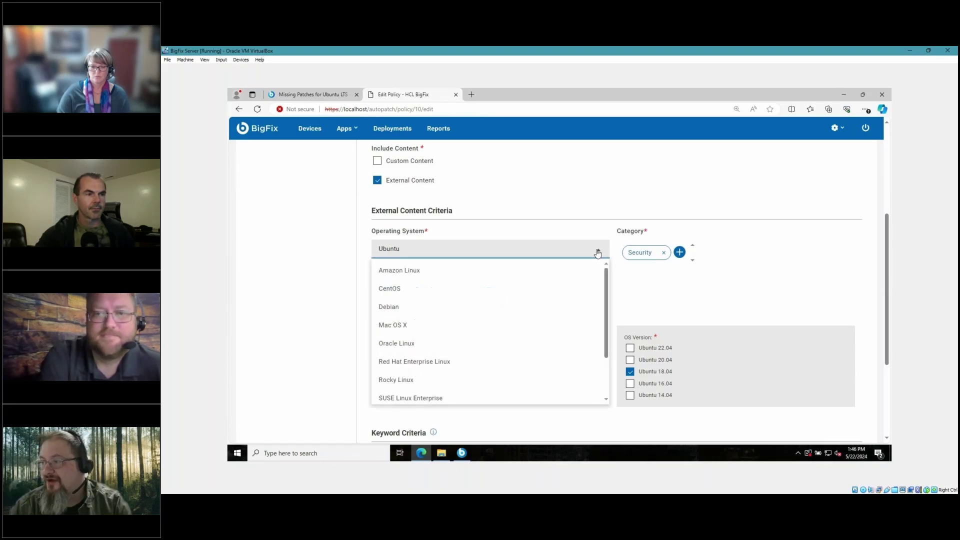
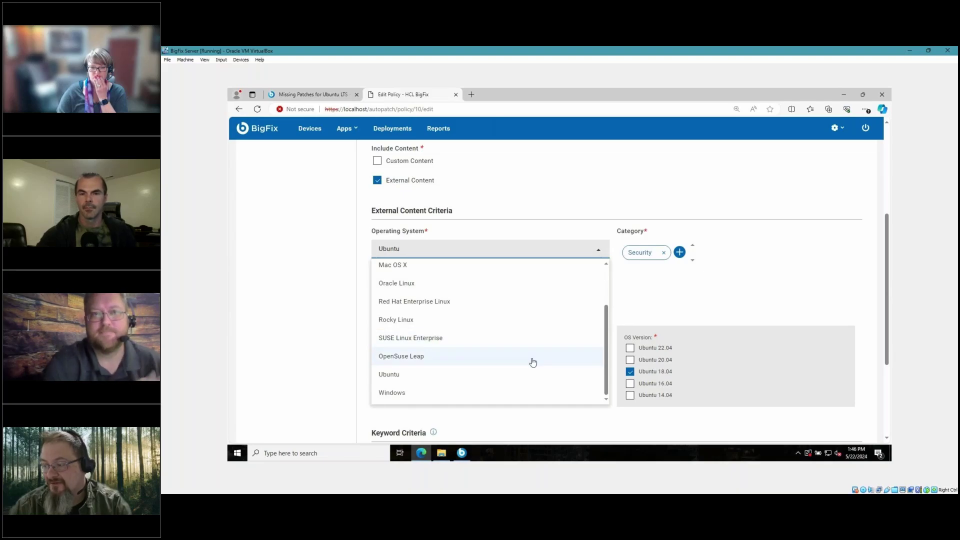
# Keep Ubuntu as the operating system and select the Security and Bug Fix categories
pyautogui.click(387, 374)
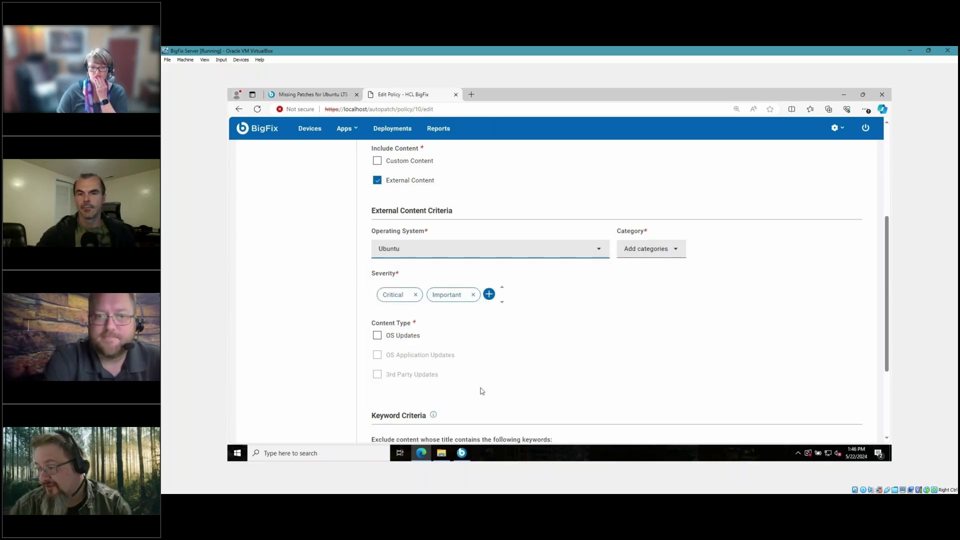
pyautogui.click(673, 250)
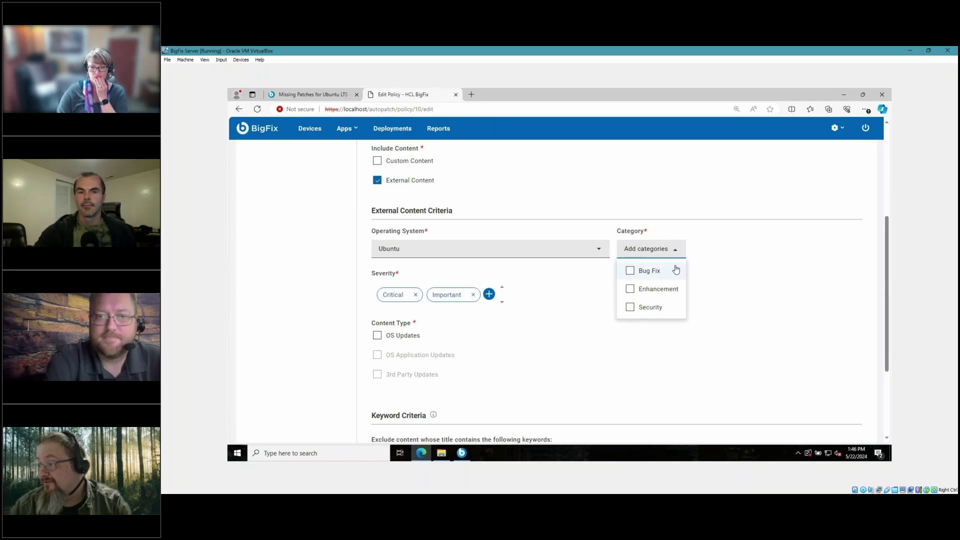
pyautogui.click(629, 308)
pyautogui.click(630, 270)
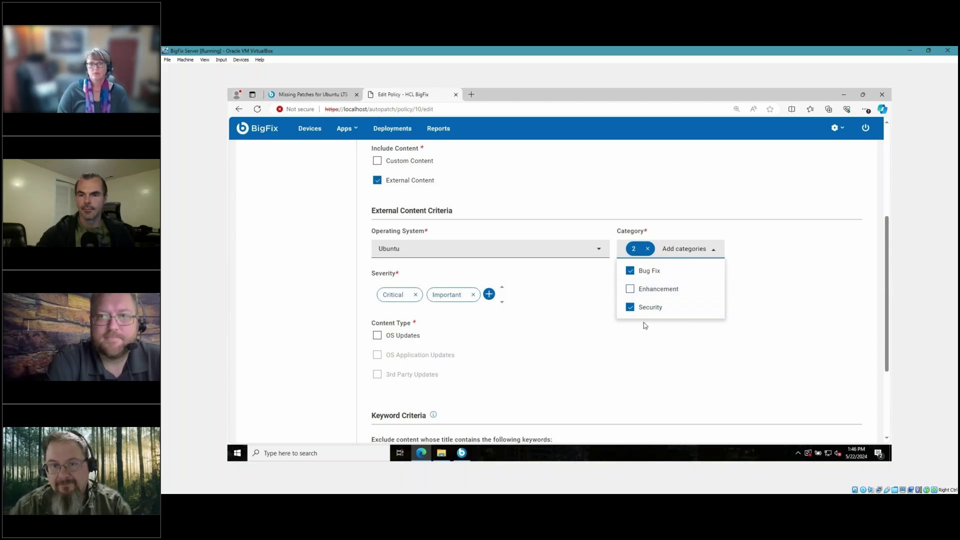
pyautogui.click(567, 354)
pyautogui.scroll(-3, 517, 353)
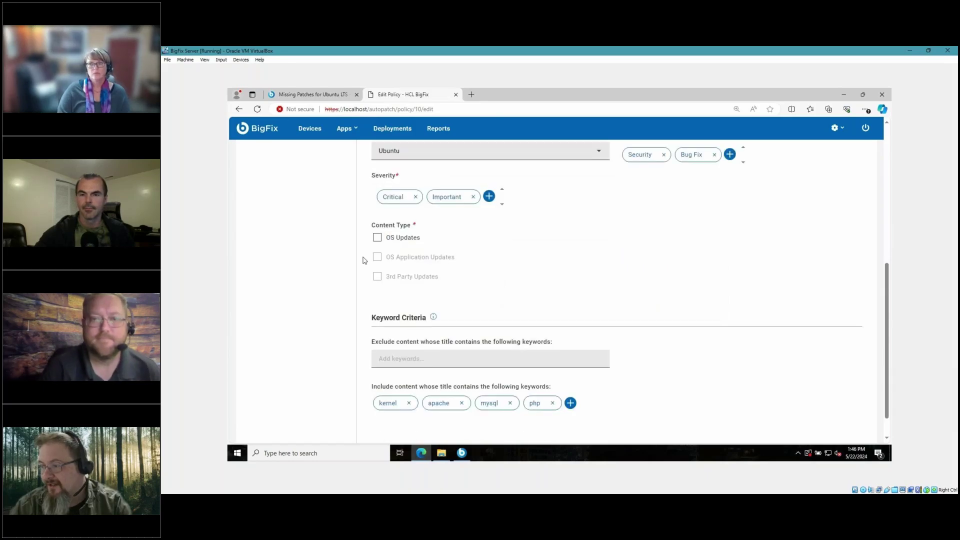
# Check OS Updates as the content type for the Ubuntu 18.04 policy
pyautogui.click(376, 238)
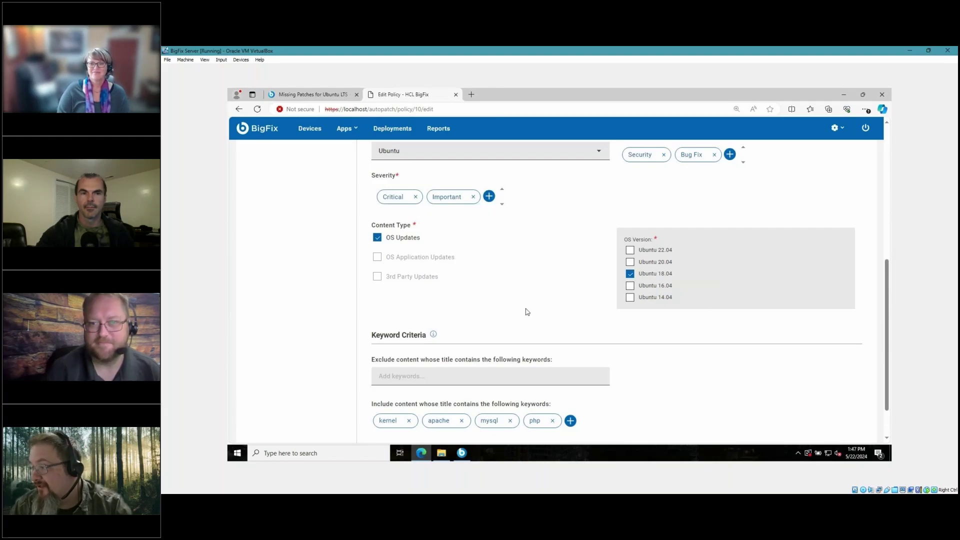
pyautogui.scroll(-1, 524, 310)
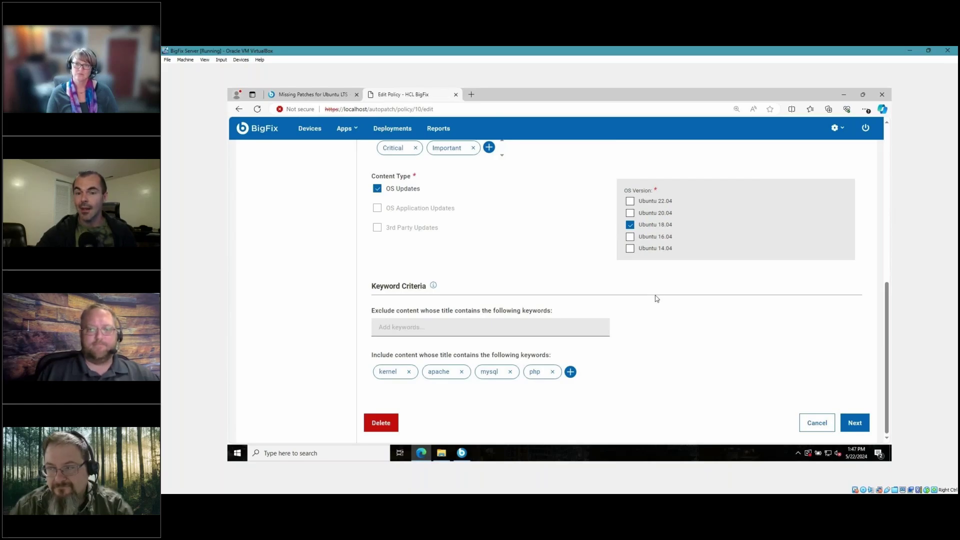
pyautogui.scroll(1, 670, 339)
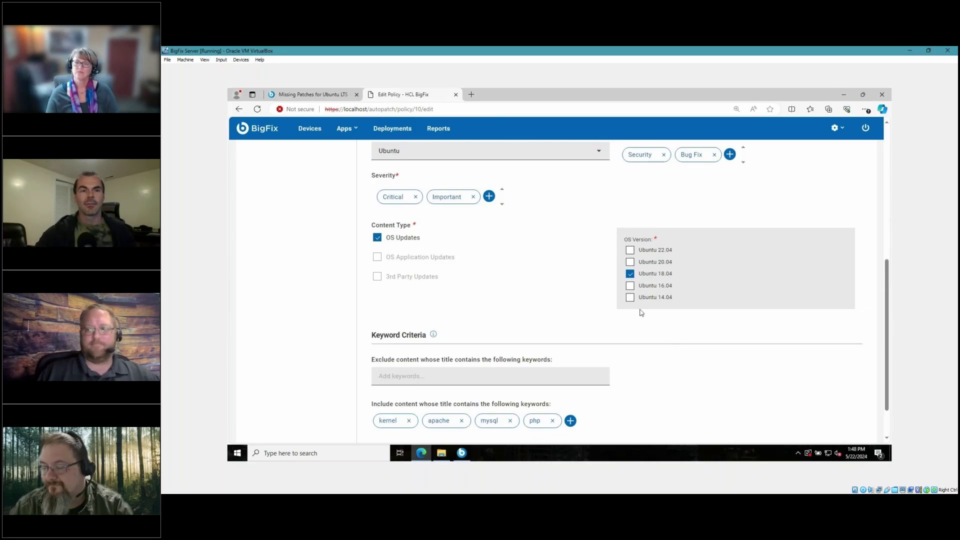
pyautogui.click(377, 238)
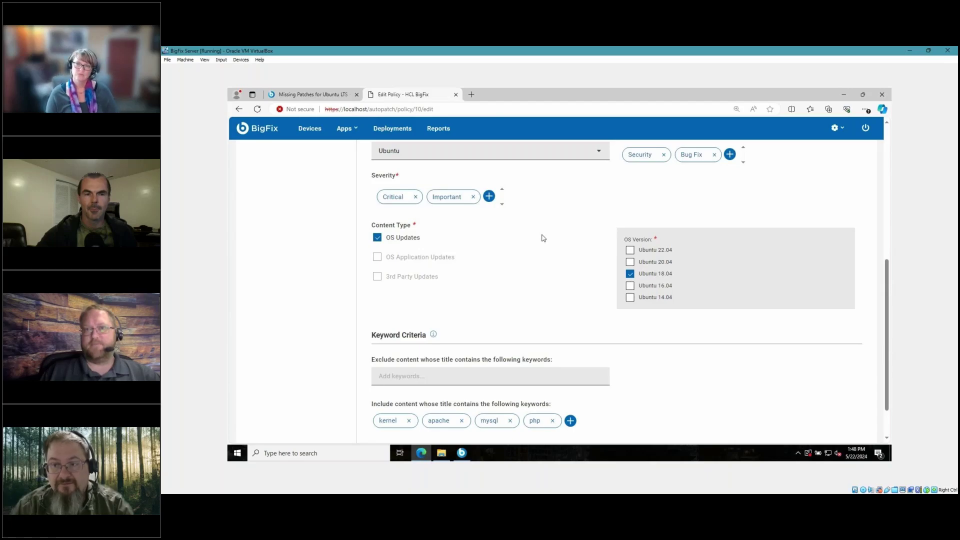
pyautogui.scroll(-1, 638, 287)
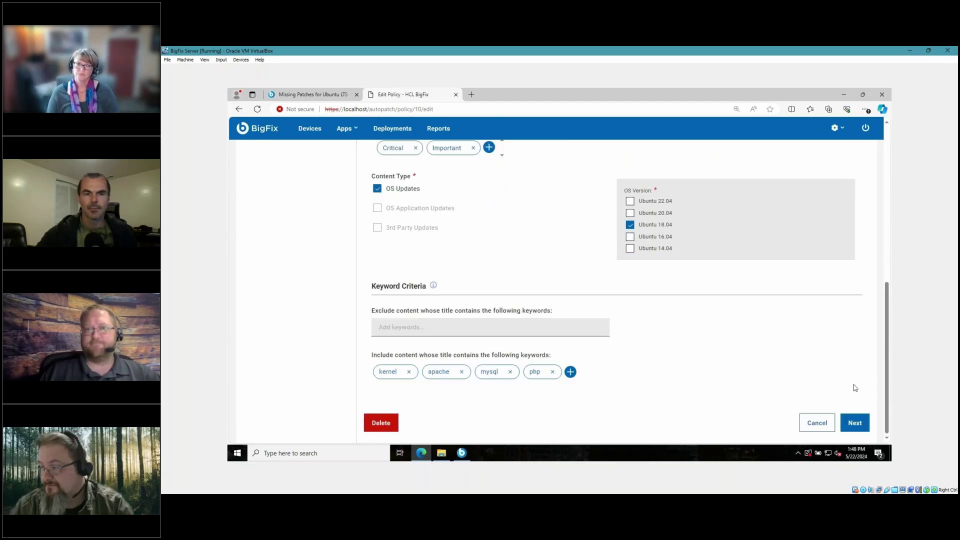
# Advance to the auto-refresh schedule, then save the policy and confirm the refresh
pyautogui.click(855, 425)
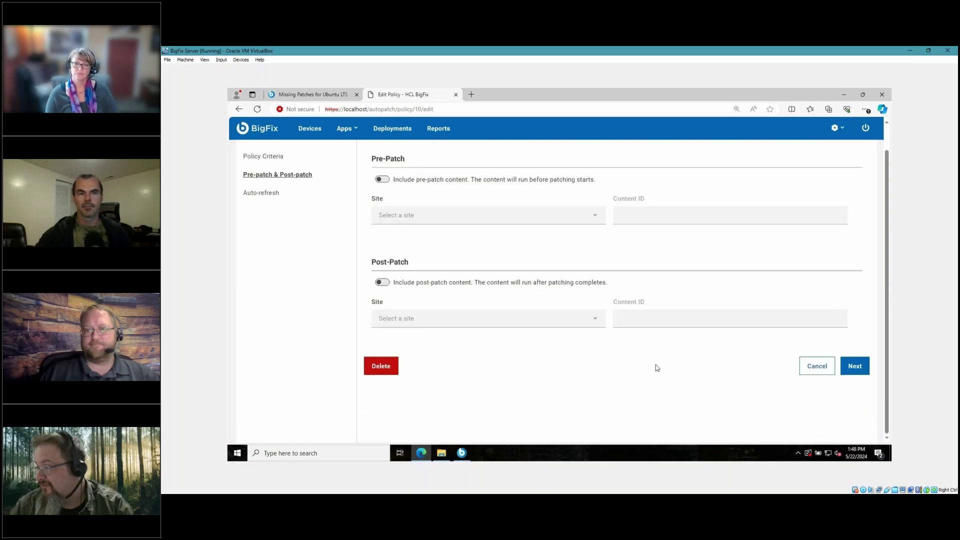
pyautogui.click(855, 367)
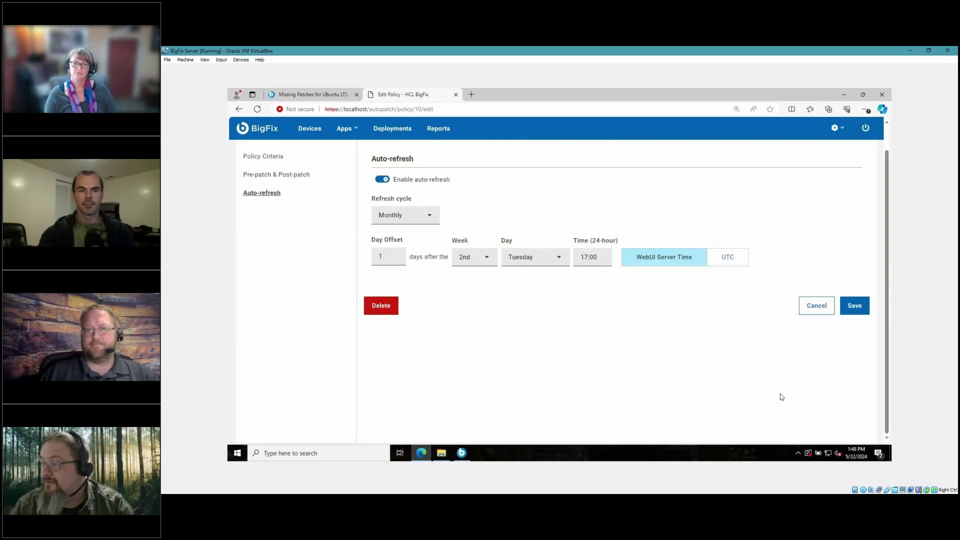
pyautogui.click(855, 304)
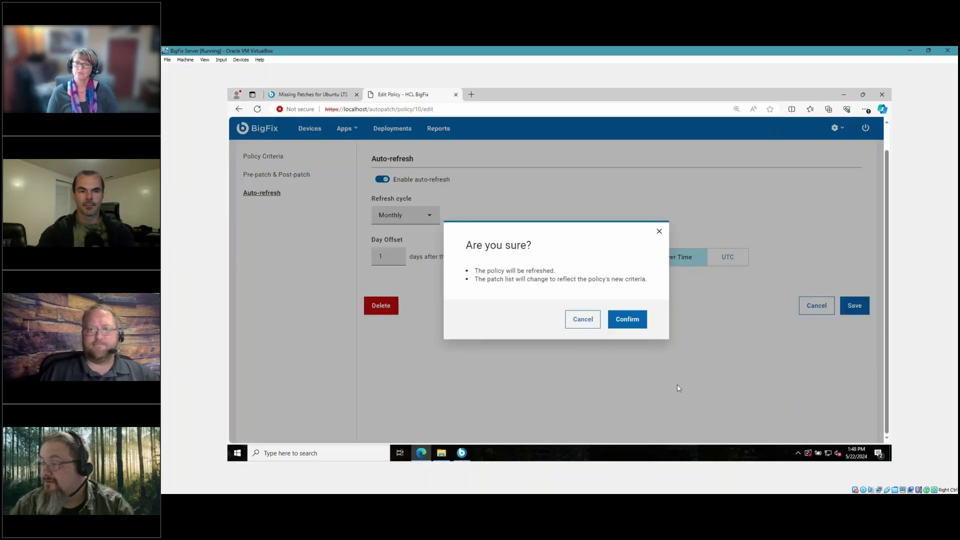
pyautogui.click(627, 319)
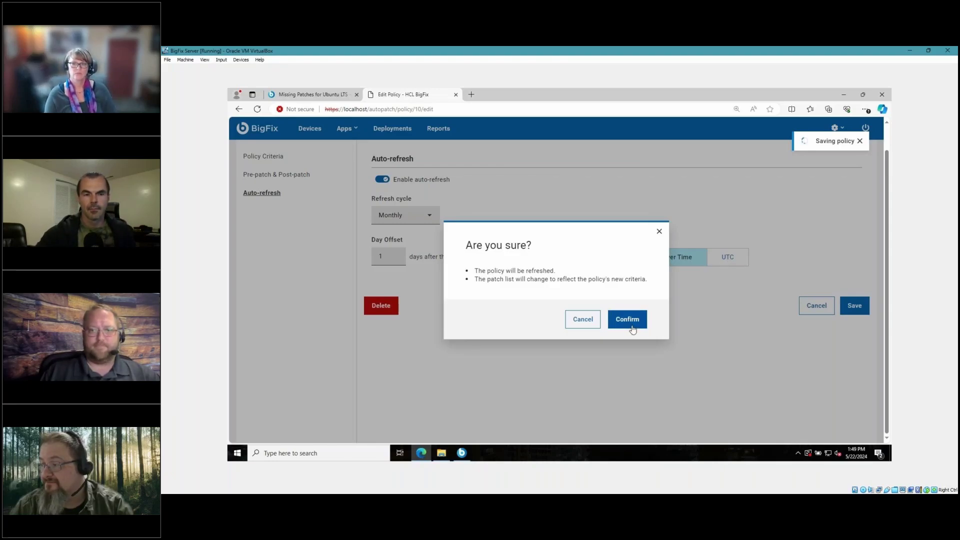
# Back out of the prompt, re-save and confirm the policy, and dismiss the saving notice
pyautogui.click(586, 321)
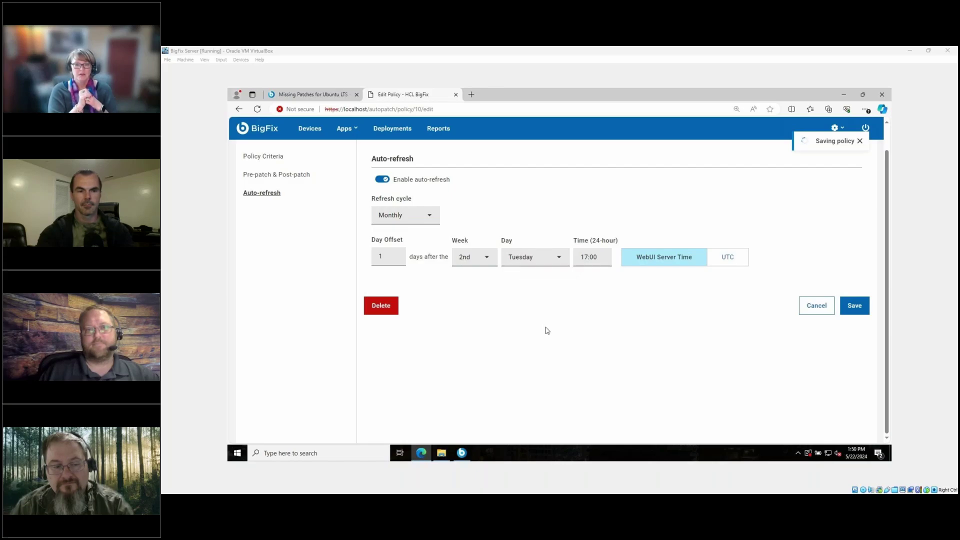
pyautogui.click(854, 305)
pyautogui.click(627, 318)
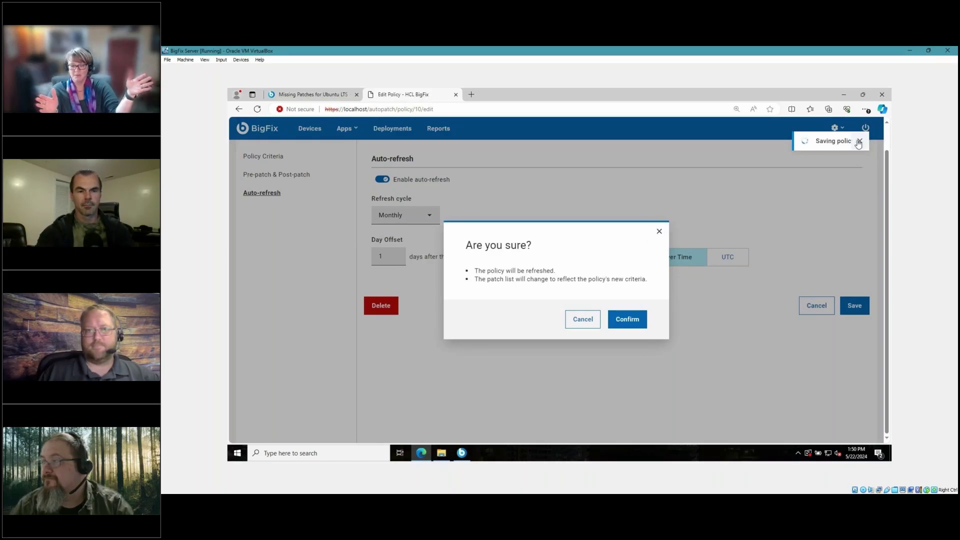
pyautogui.click(583, 319)
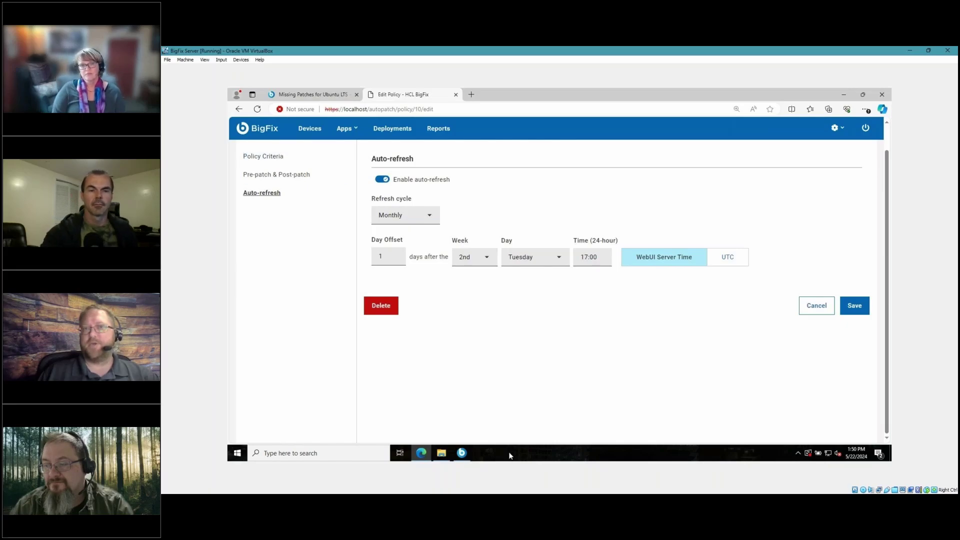
pyautogui.moveTo(461, 453)
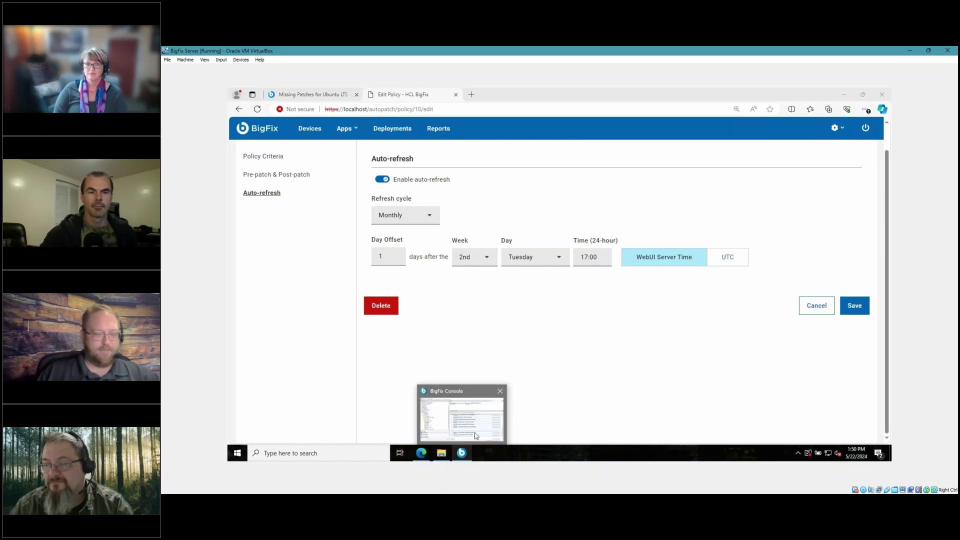
# Switch to BigFix Console and open the CVE Search dashboard under All Content
pyautogui.click(475, 433)
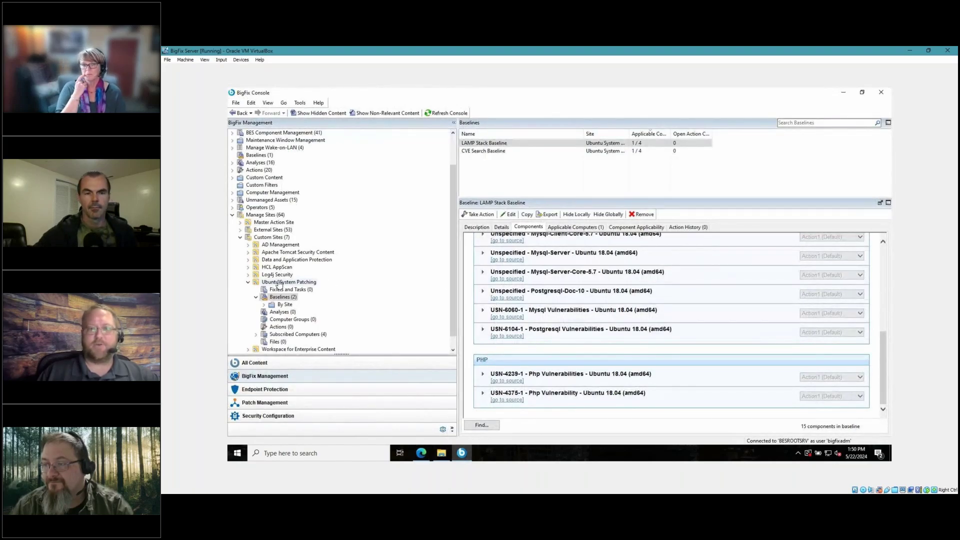
pyautogui.scroll(2, 278, 283)
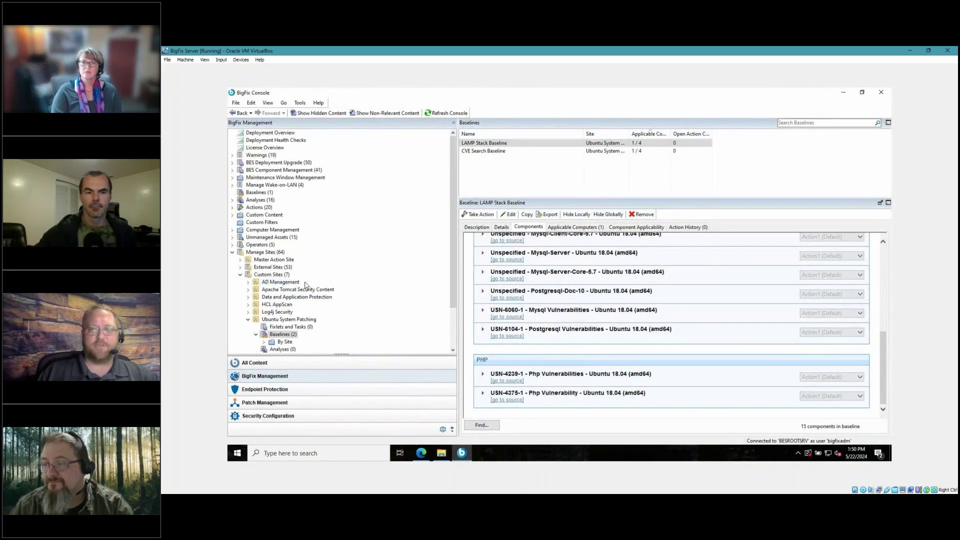
pyautogui.click(280, 363)
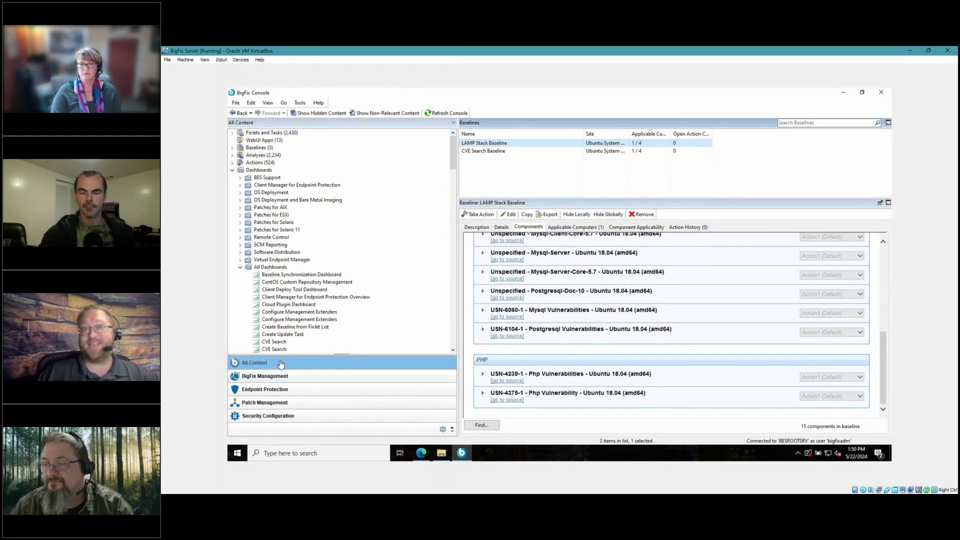
pyautogui.click(282, 343)
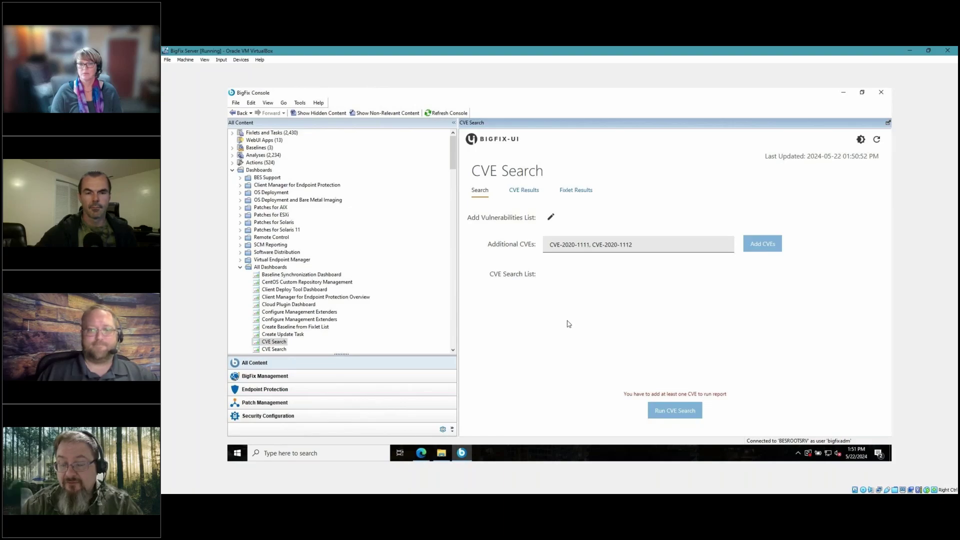
# Enter CVE-2023-1380 as an additional CVE and add it to the search list
pyautogui.click(590, 245)
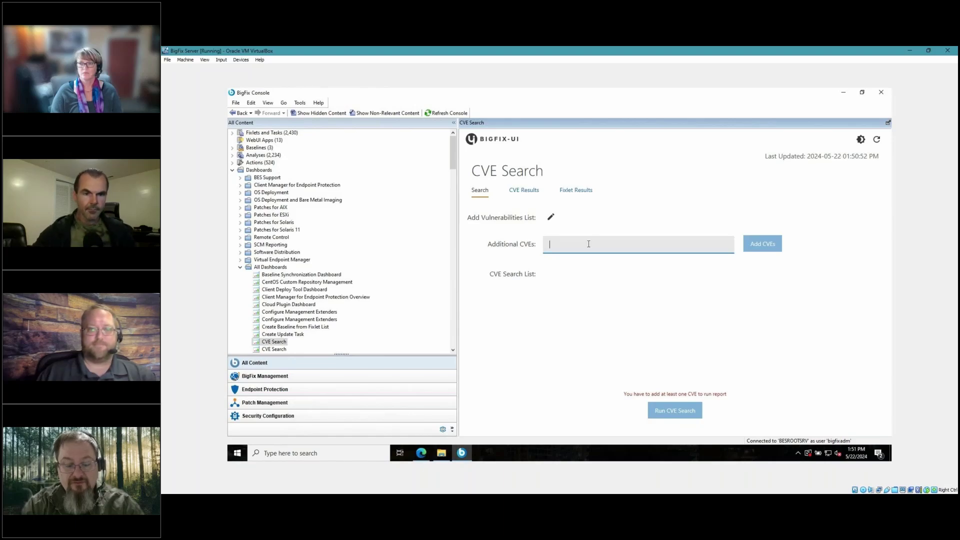
pyautogui.write('c')
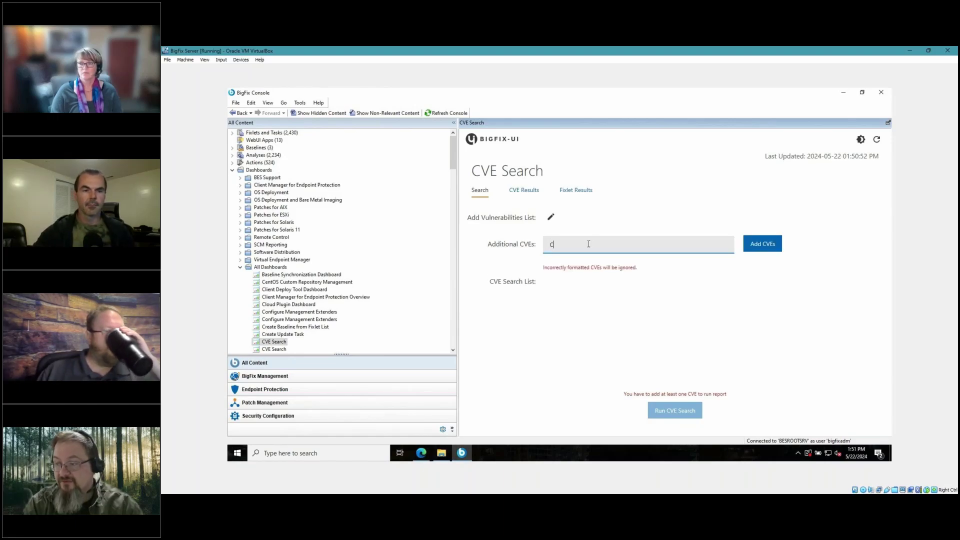
pyautogui.write('VE-')
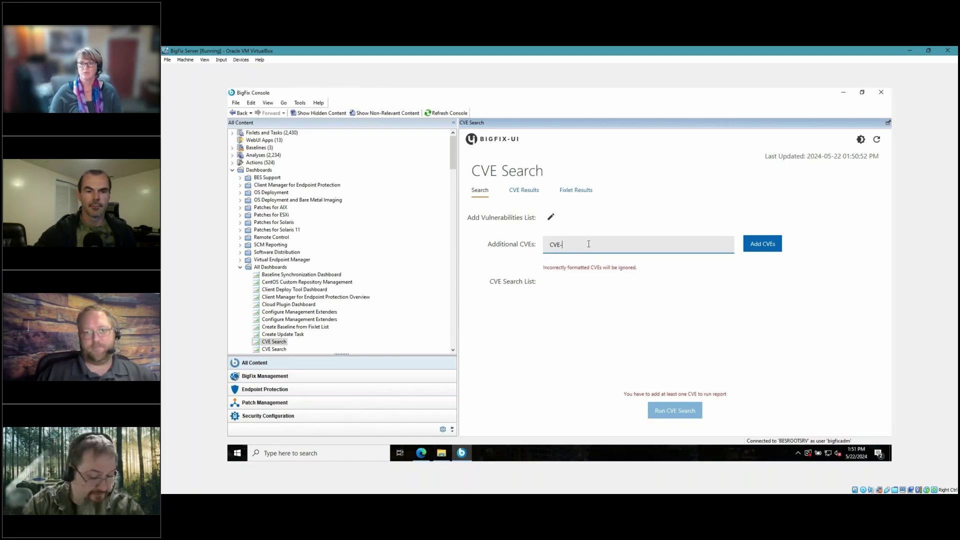
pyautogui.write('2023-')
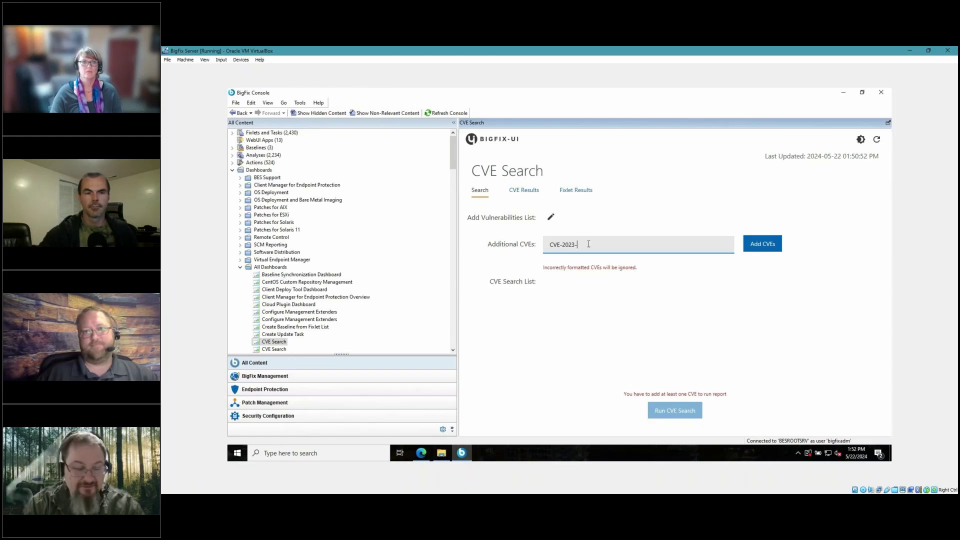
pyautogui.write('13')
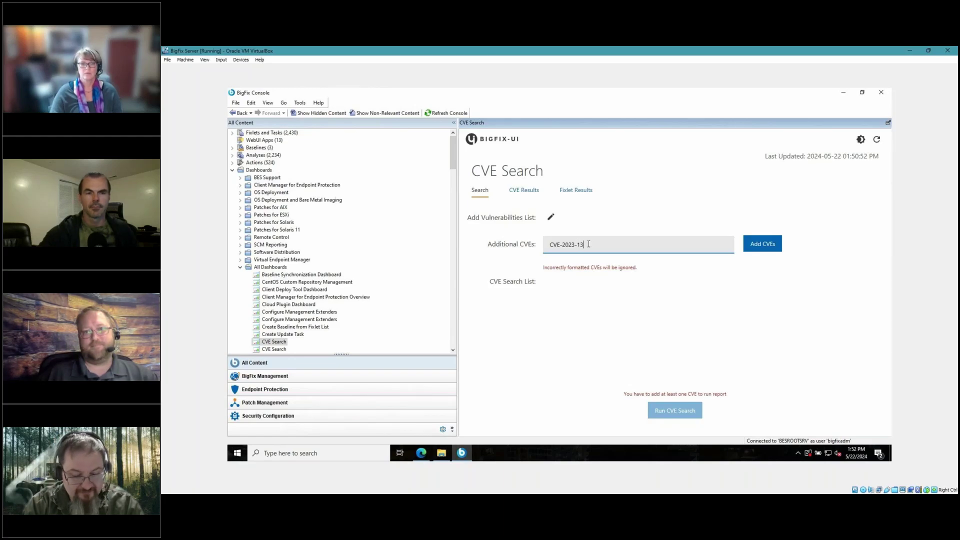
pyautogui.write('86')
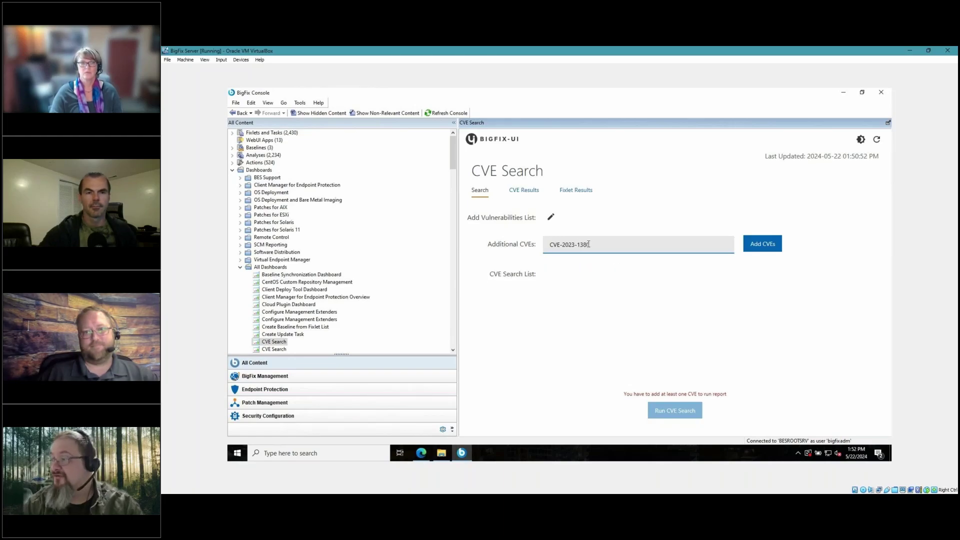
pyautogui.click(762, 244)
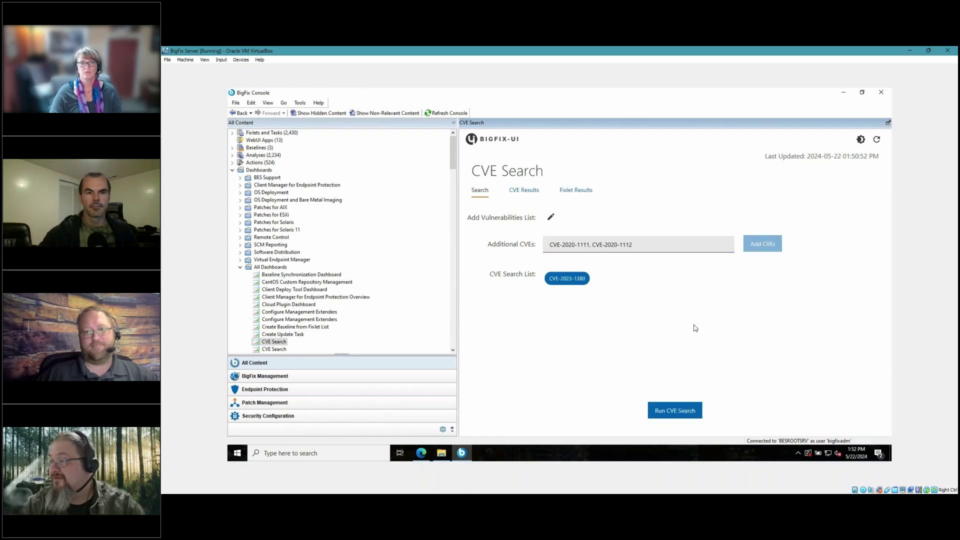
# Run the CVE search and tick the CVE-2023-1380 row in the results
pyautogui.click(664, 414)
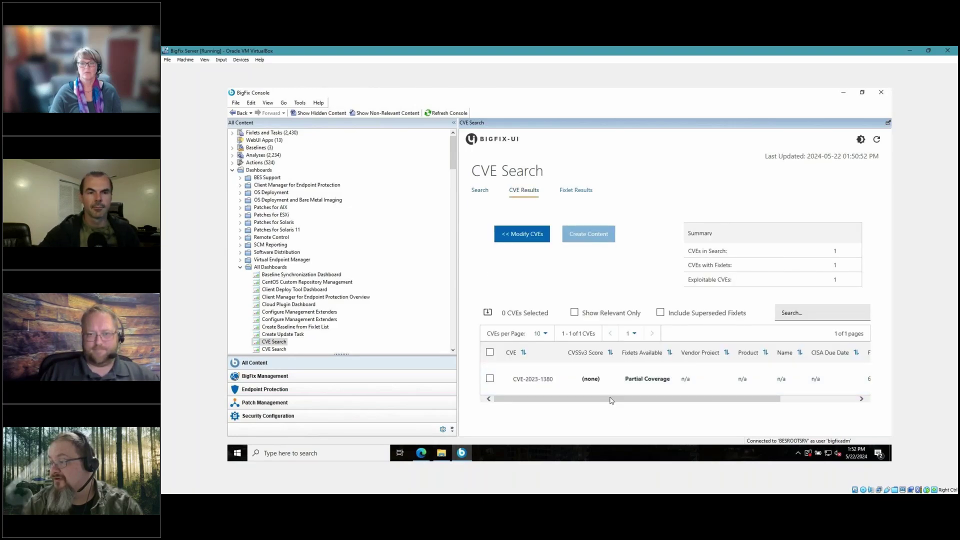
pyautogui.moveTo(610, 399)
pyautogui.mouseDown()
pyautogui.moveTo(720, 398)
pyautogui.moveTo(565, 398)
pyautogui.mouseUp()
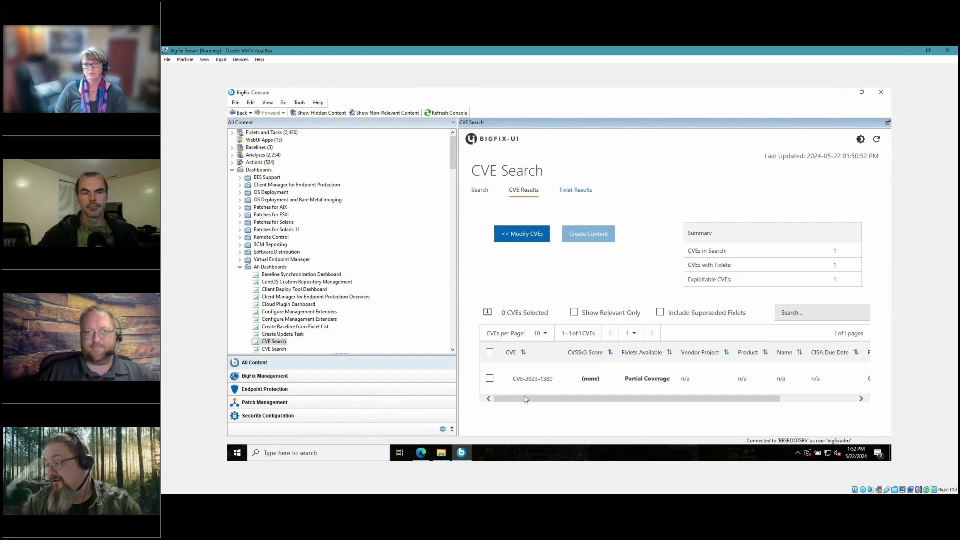
pyautogui.moveTo(525, 398); pyautogui.dragTo(606, 403)
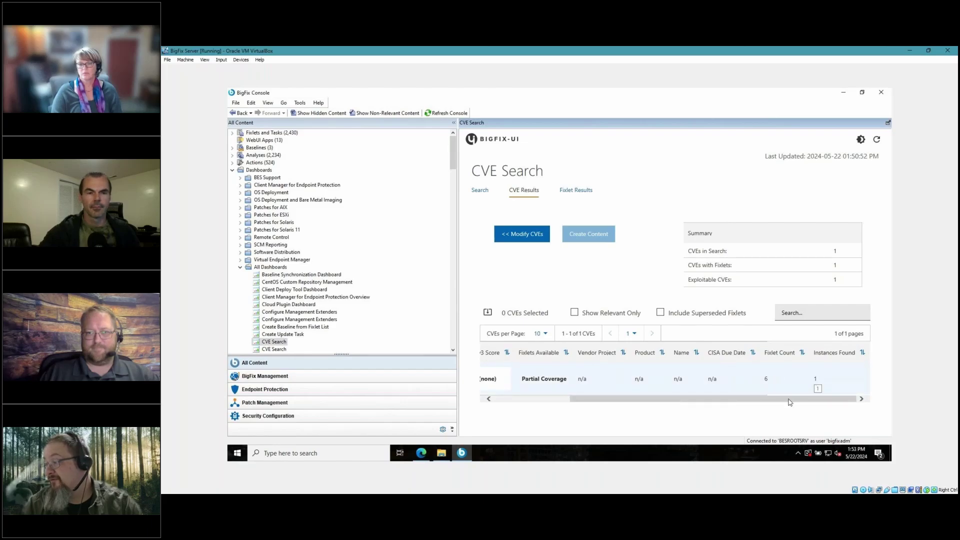
pyautogui.moveTo(784, 398); pyautogui.dragTo(581, 408)
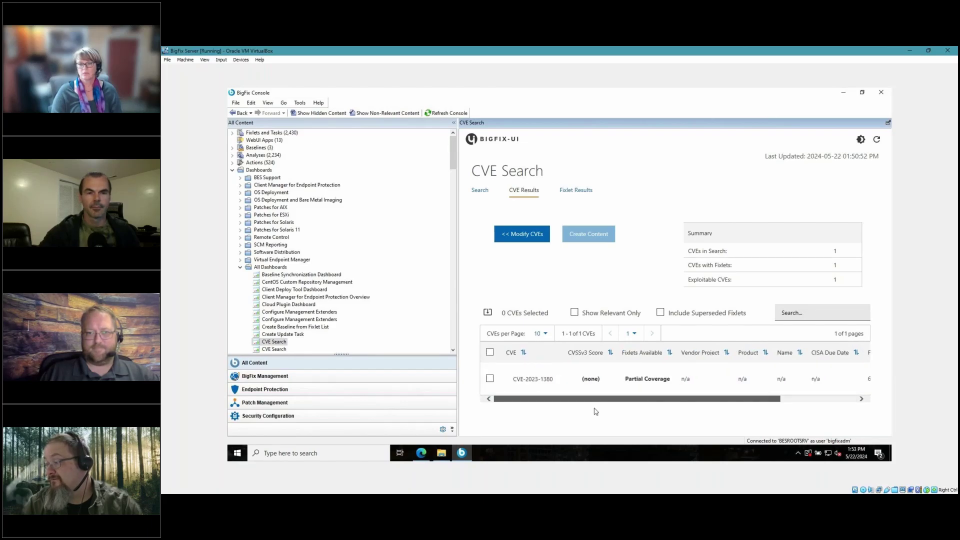
pyautogui.click(489, 379)
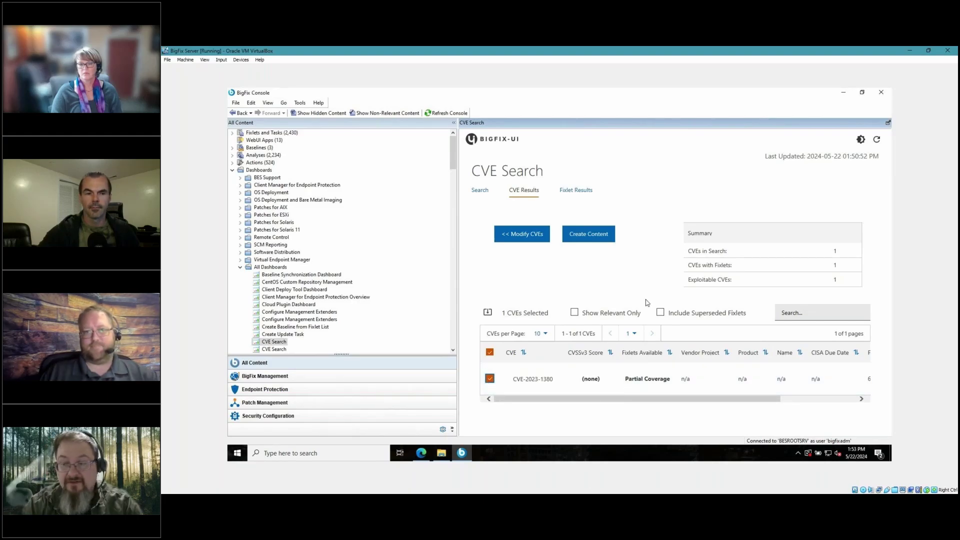
# Create content from CVE-2023-1380, accept the security warning, and edit the baseline name
pyautogui.click(602, 242)
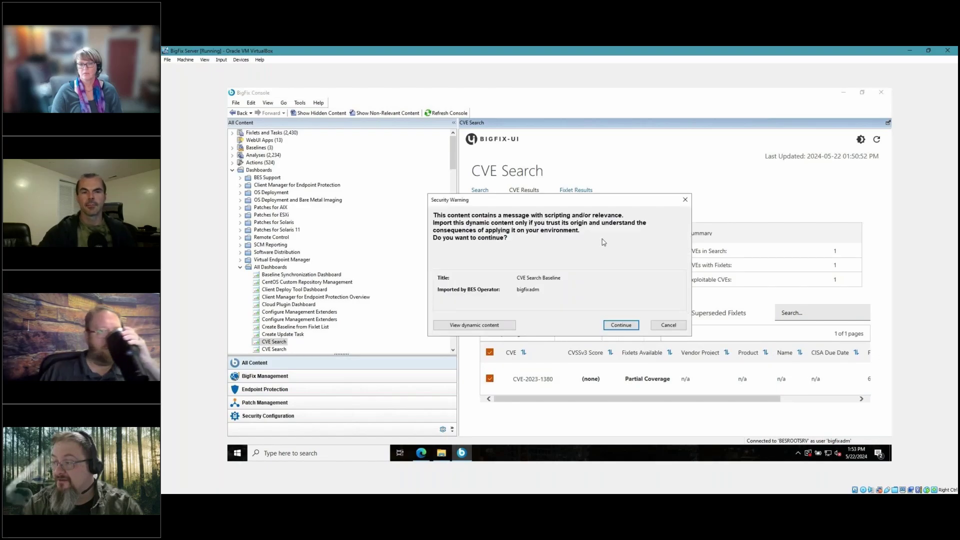
pyautogui.click(621, 325)
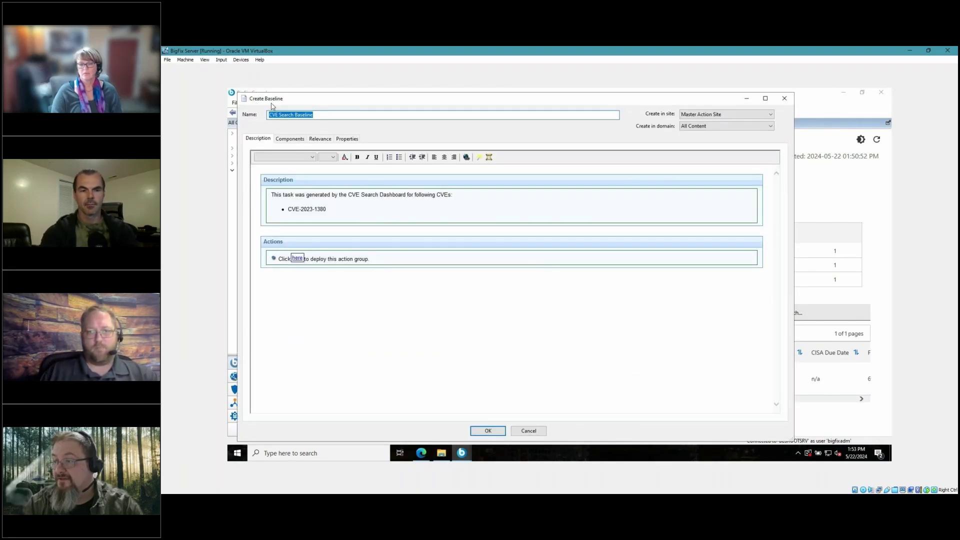
pyautogui.click(312, 113)
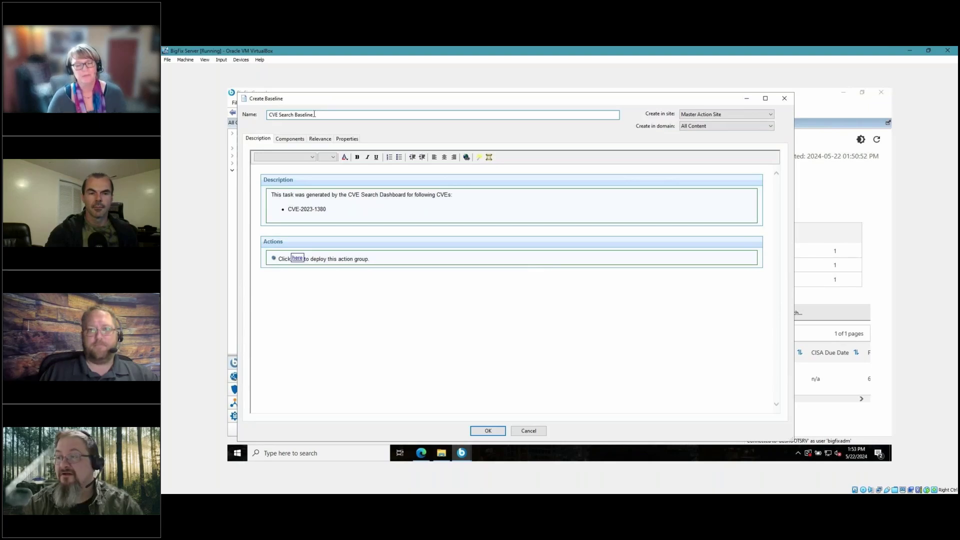
pyautogui.write('f')
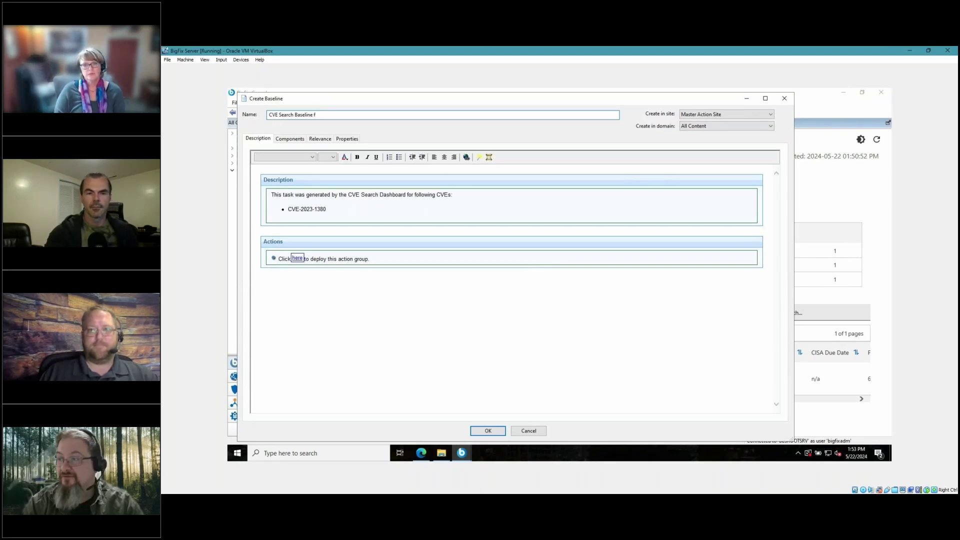
pyautogui.write('or 2023')
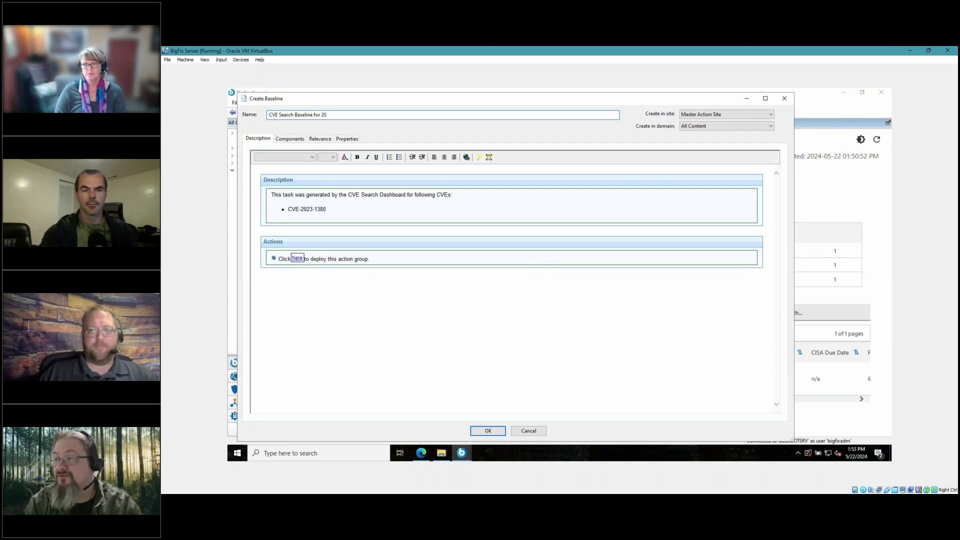
pyautogui.write('CVE')
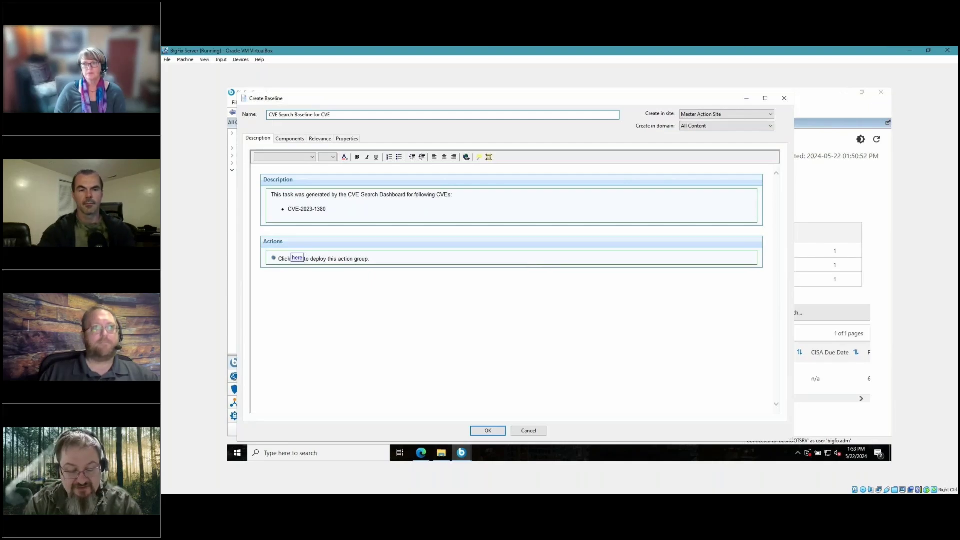
pyautogui.write('20')
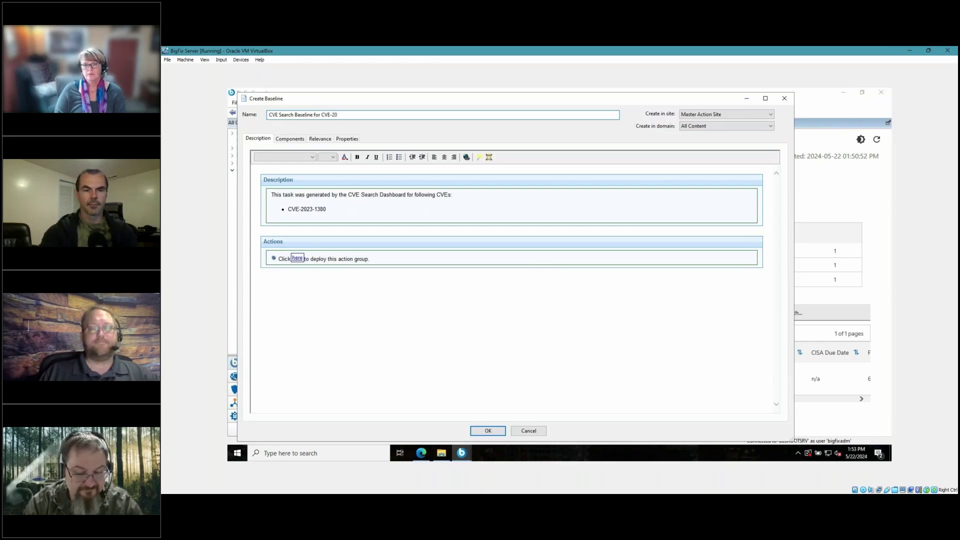
pyautogui.write('-1')
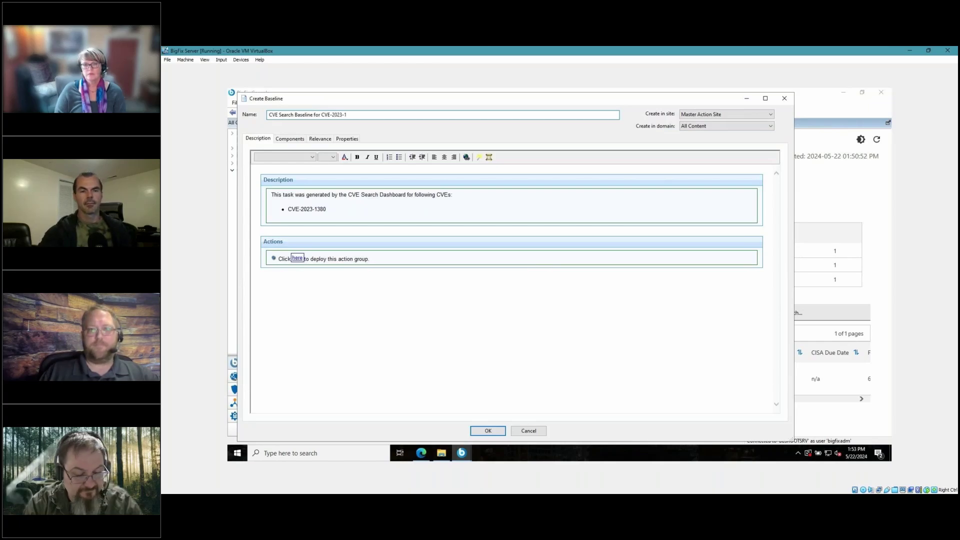
pyautogui.write('380')
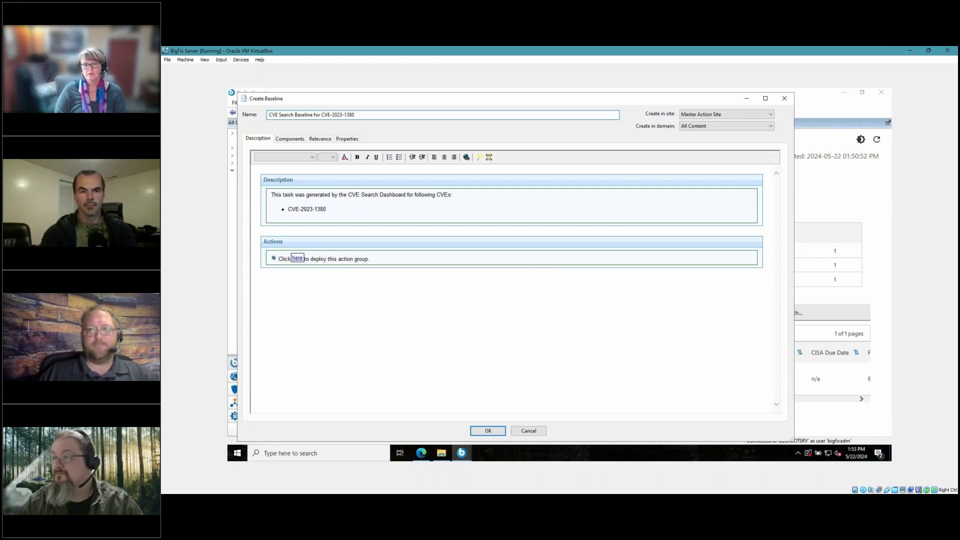
# Save 'CVE Search Baseline for CVE-2023-1380' with its six Debian and Ubuntu kernel fixlets
pyautogui.click(481, 431)
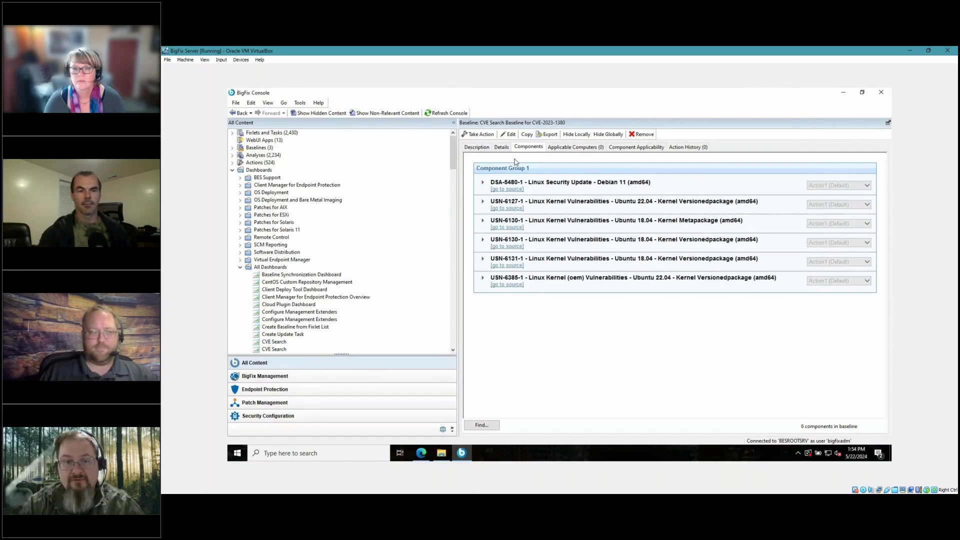
# Start Take Action on the baseline, view its one applicable computer, and leave Preset unchanged
pyautogui.click(480, 133)
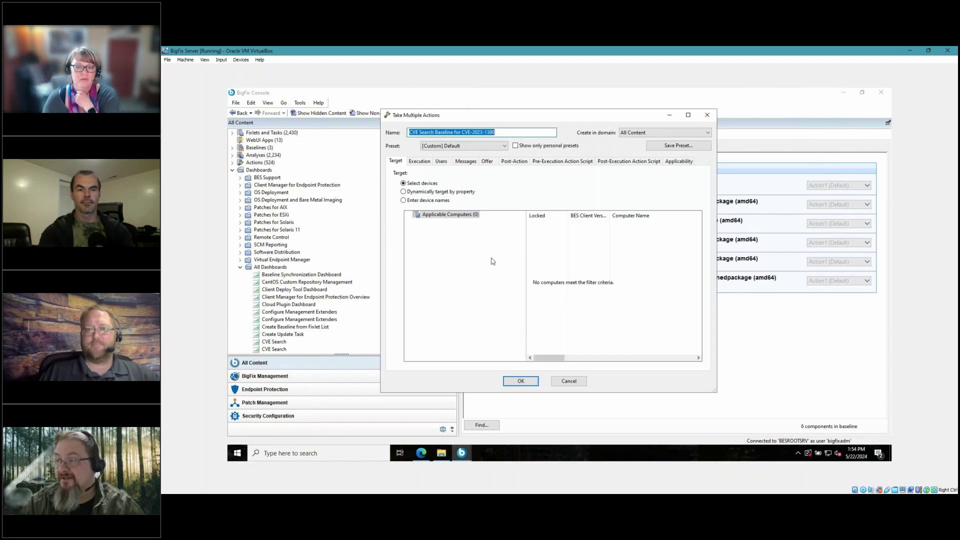
pyautogui.click(466, 218)
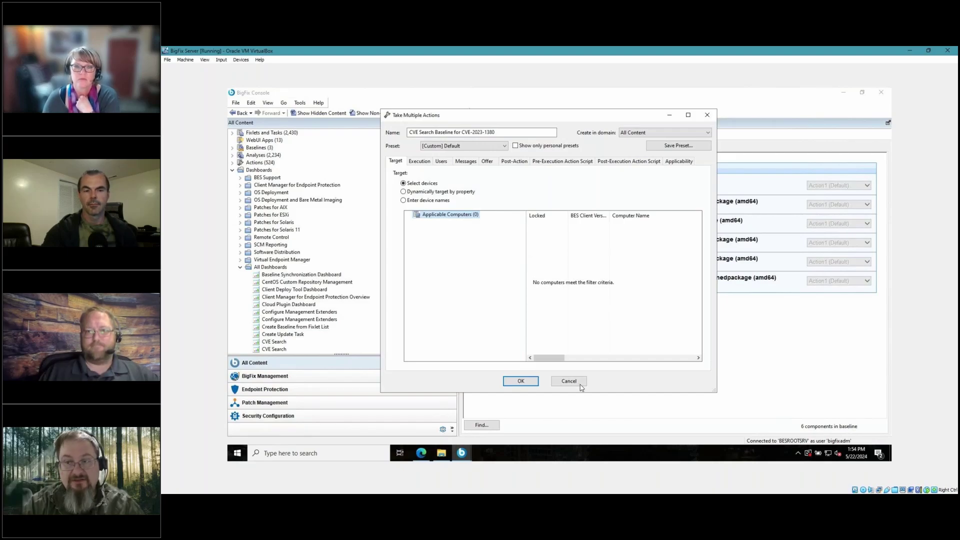
pyautogui.click(505, 146)
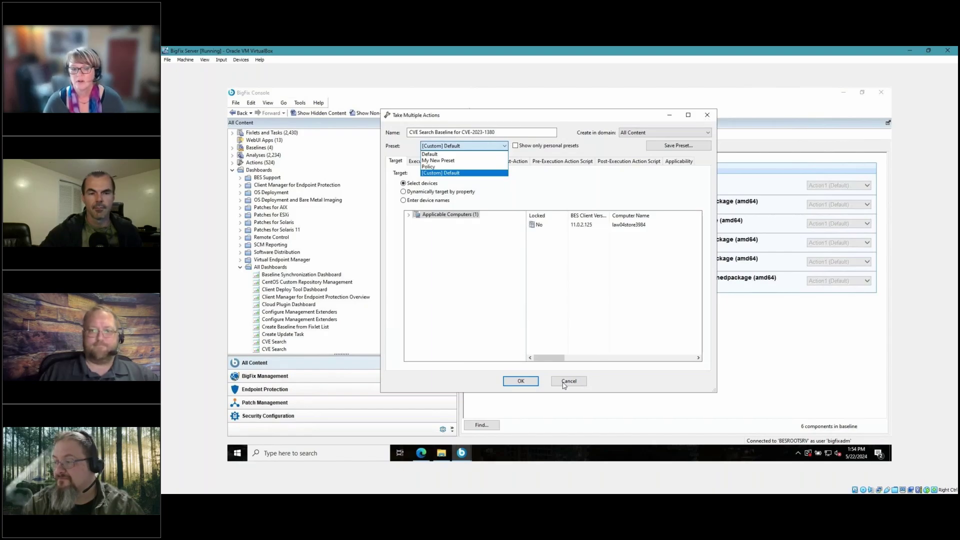
pyautogui.click(532, 384)
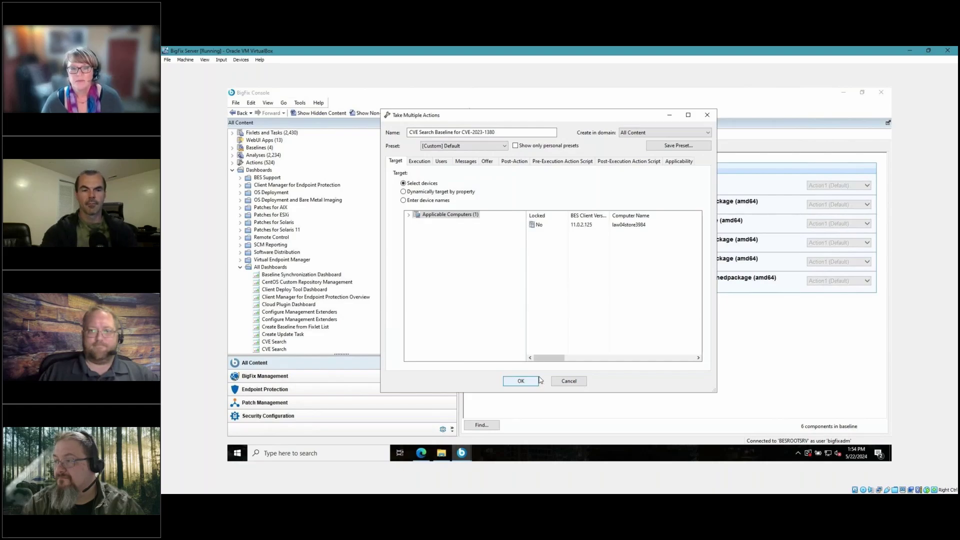
# Cancel the Take Multiple Actions dialog without deploying, returning to the CVE-2023-1380 baseline's six components
pyautogui.click(569, 380)
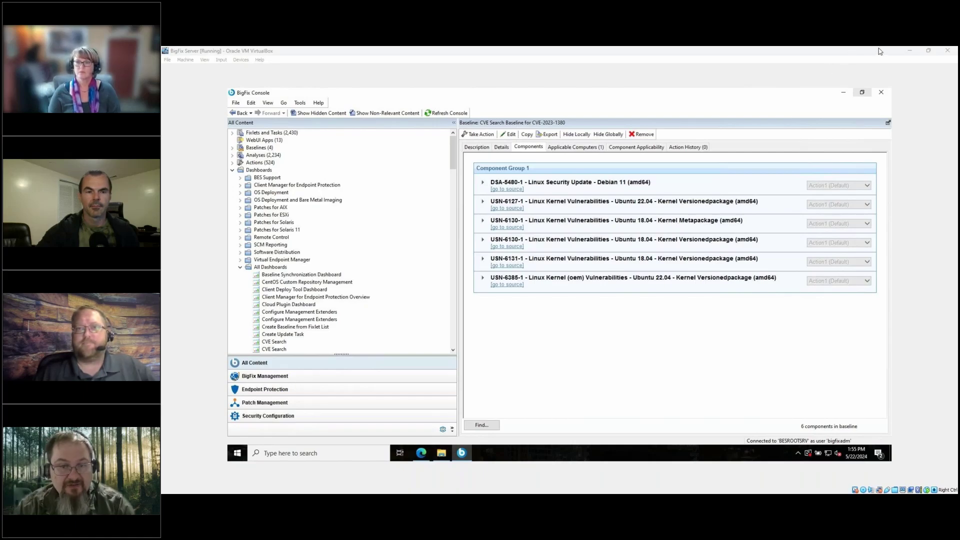
# Start a Google Slides slideshow from the current slide, then exit it with Esc
pyautogui.click(909, 51)
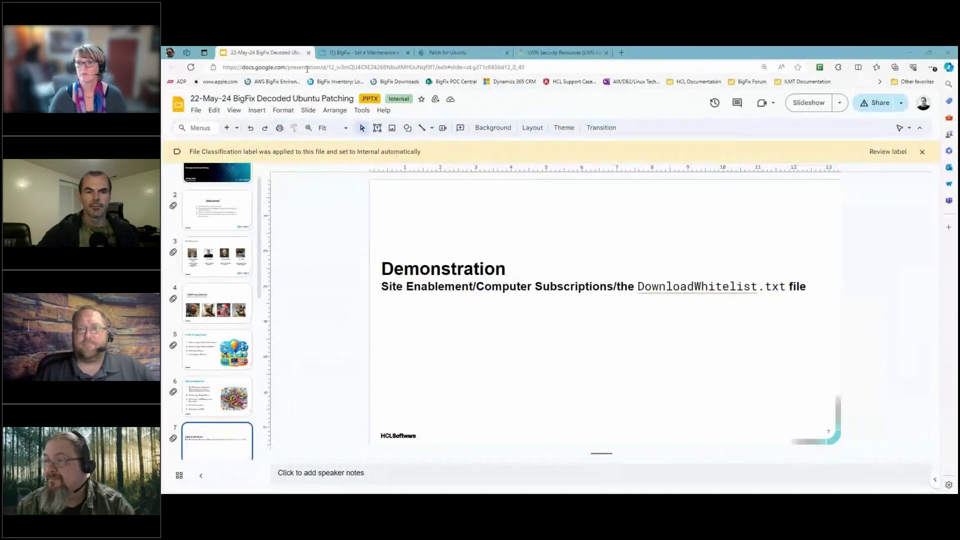
pyautogui.click(235, 110)
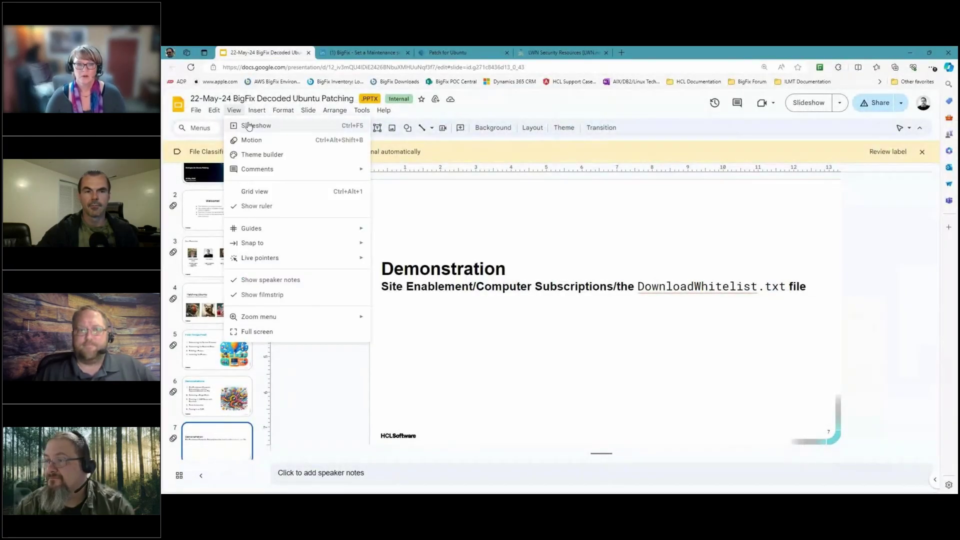
pyautogui.click(256, 125)
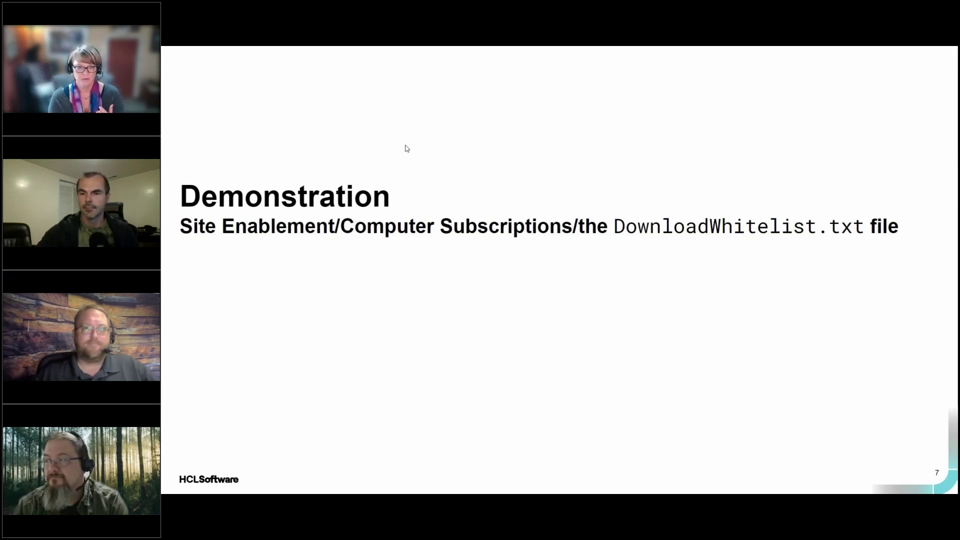
pyautogui.press('Escape')
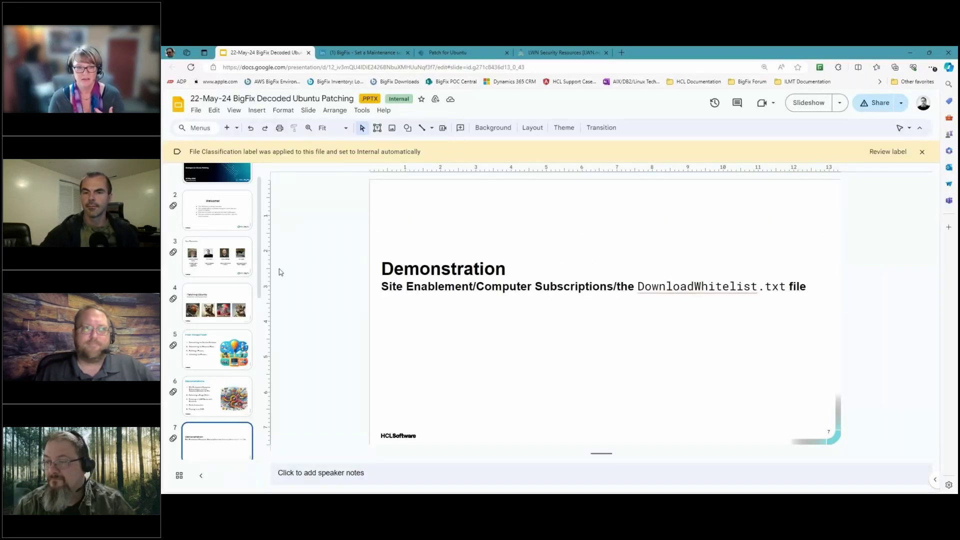
pyautogui.scroll(-5, 236, 375)
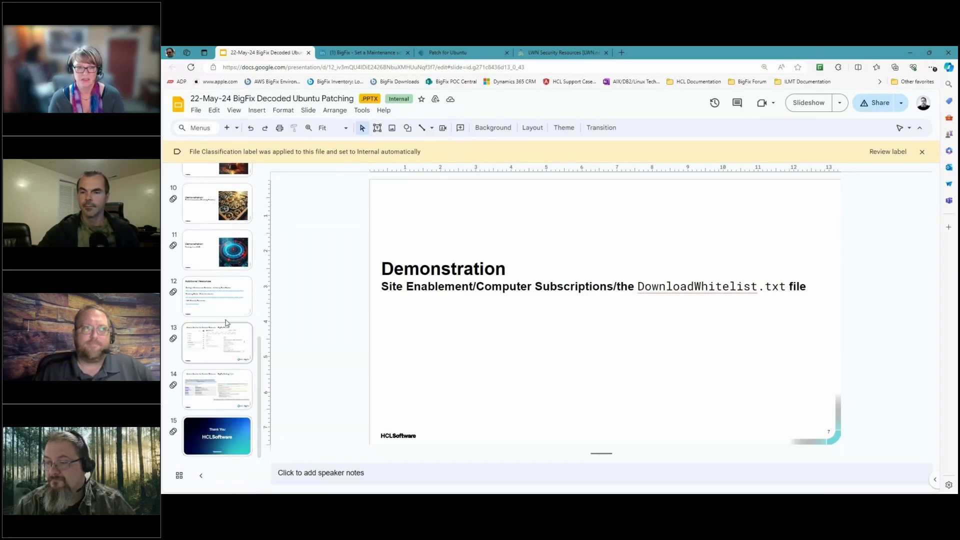
# Select slide 12, Additional Resources, and present it as a full-screen slideshow
pyautogui.click(217, 296)
pyautogui.click(236, 110)
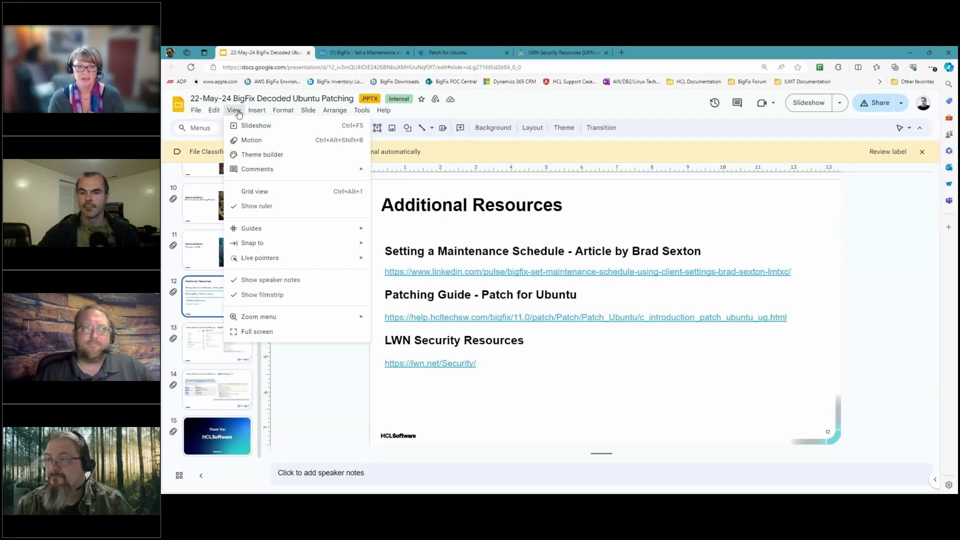
pyautogui.click(259, 132)
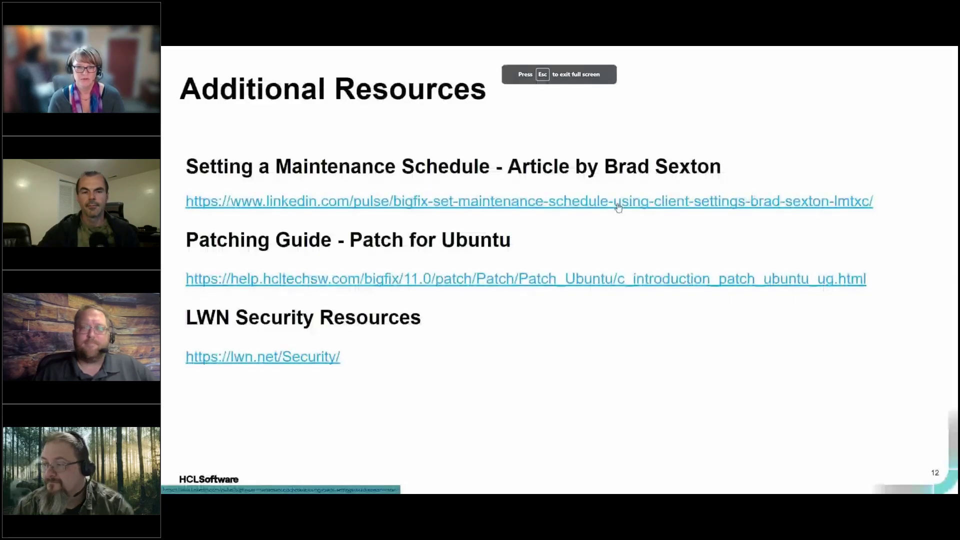